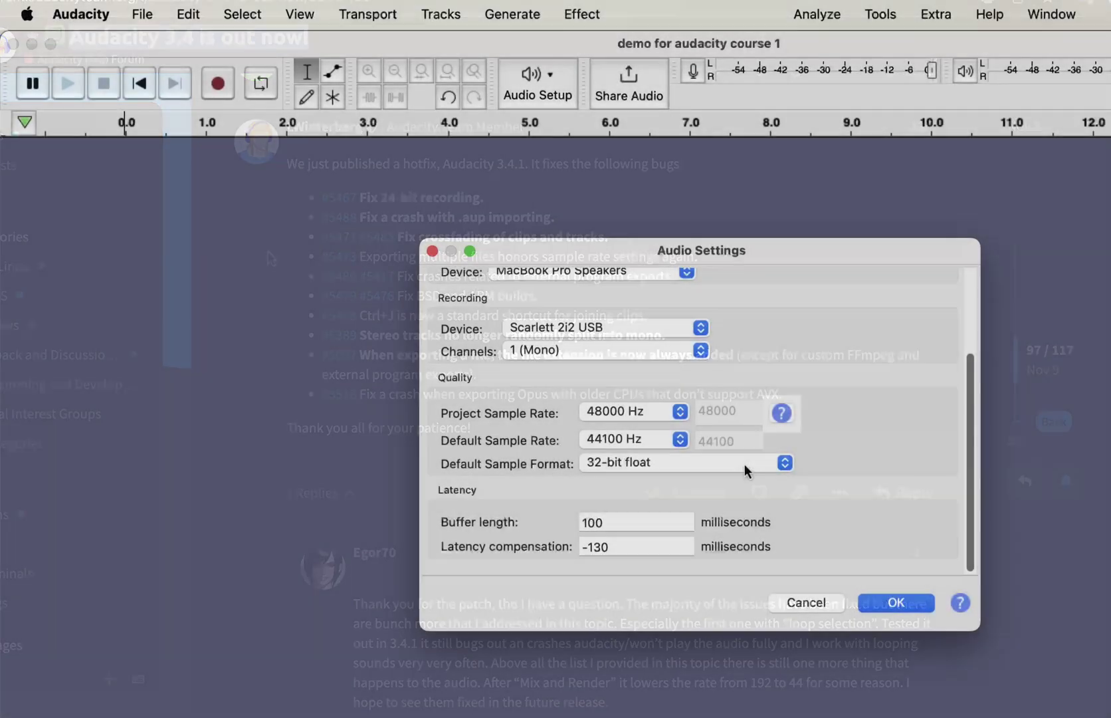
Step: Set the default sample format to 24-bit, then record a short mono voice clip of about 7.6 seconds
click(743, 464)
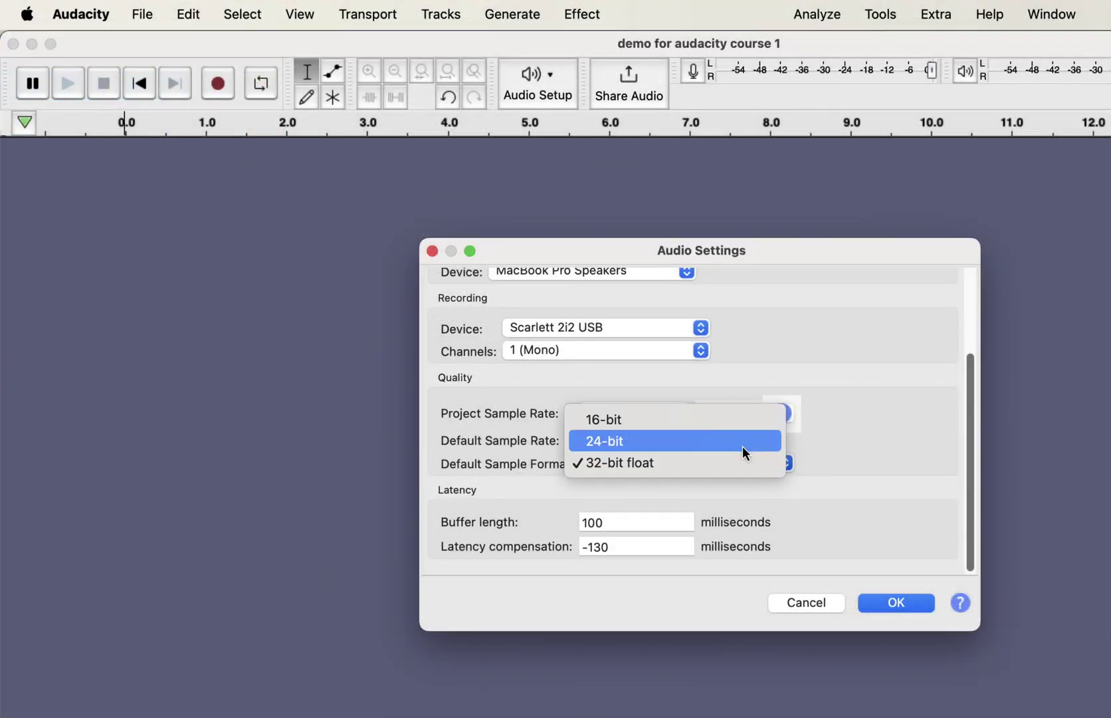
click(743, 440)
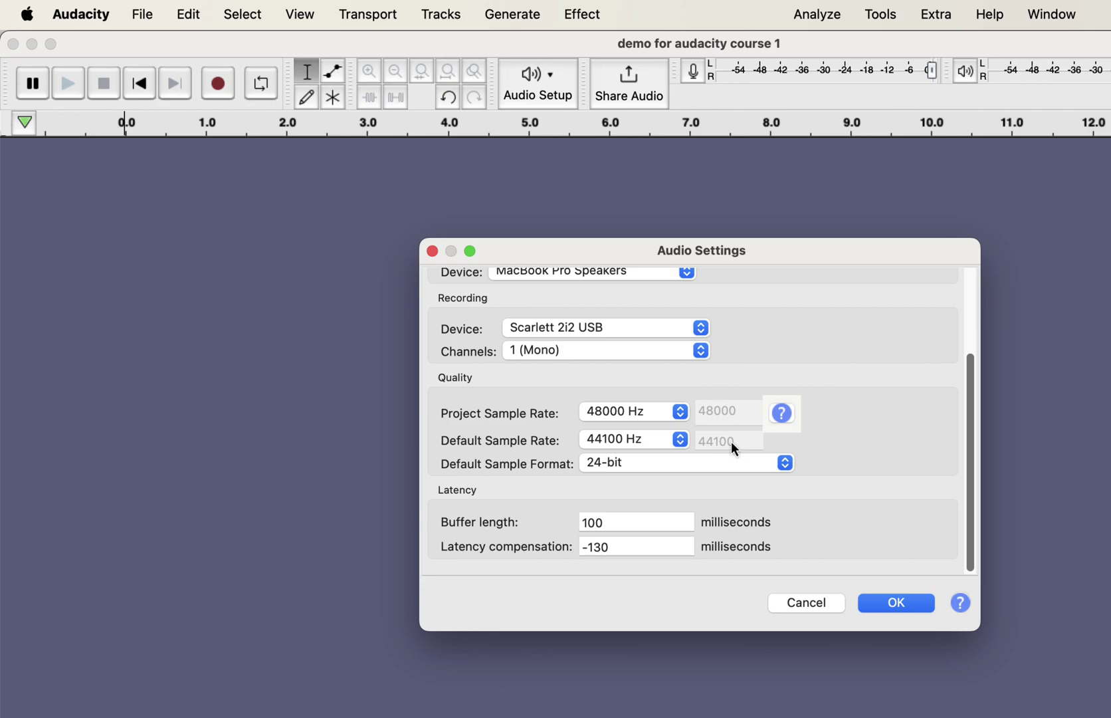
click(871, 600)
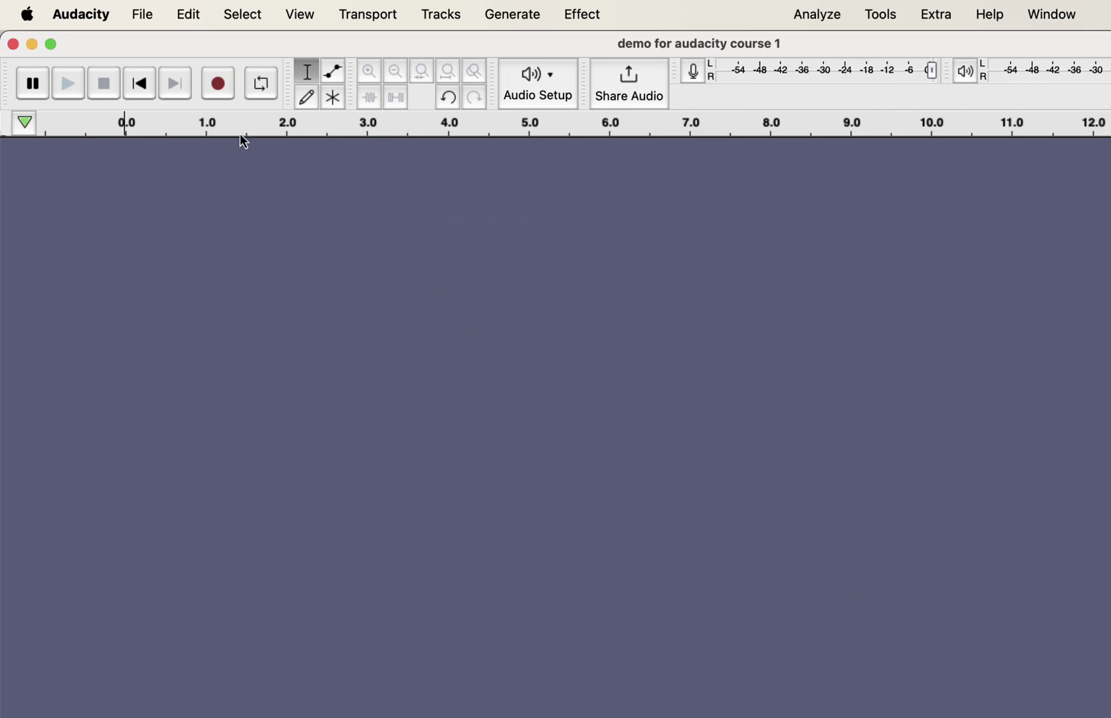
click(217, 88)
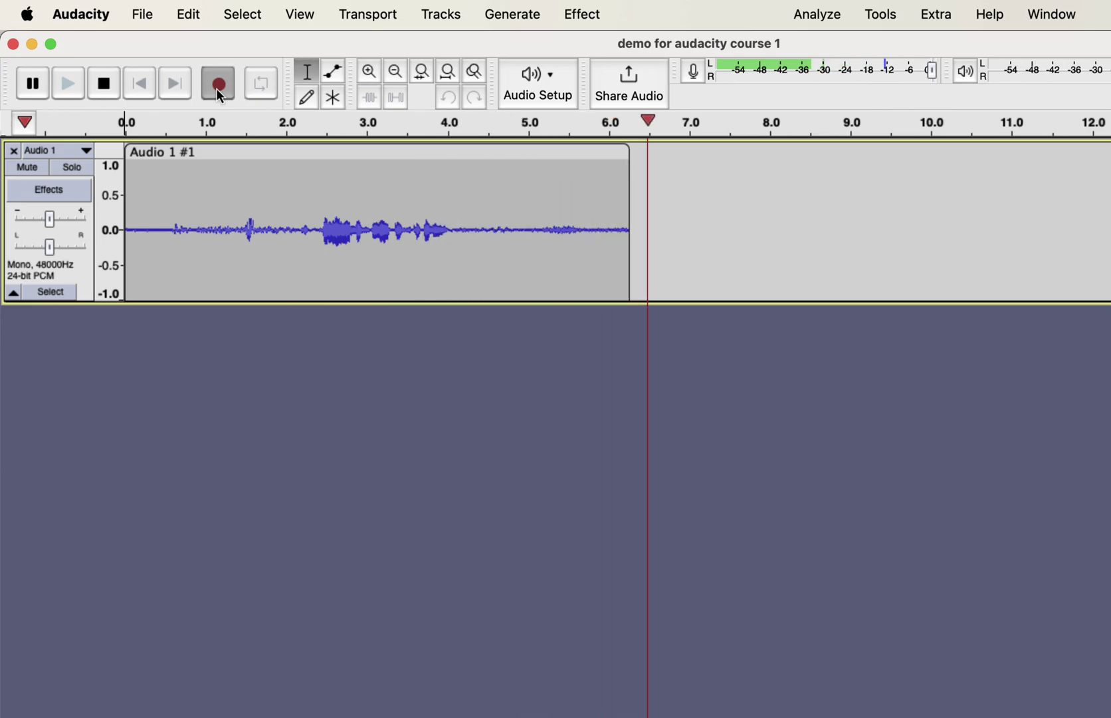
key(space)
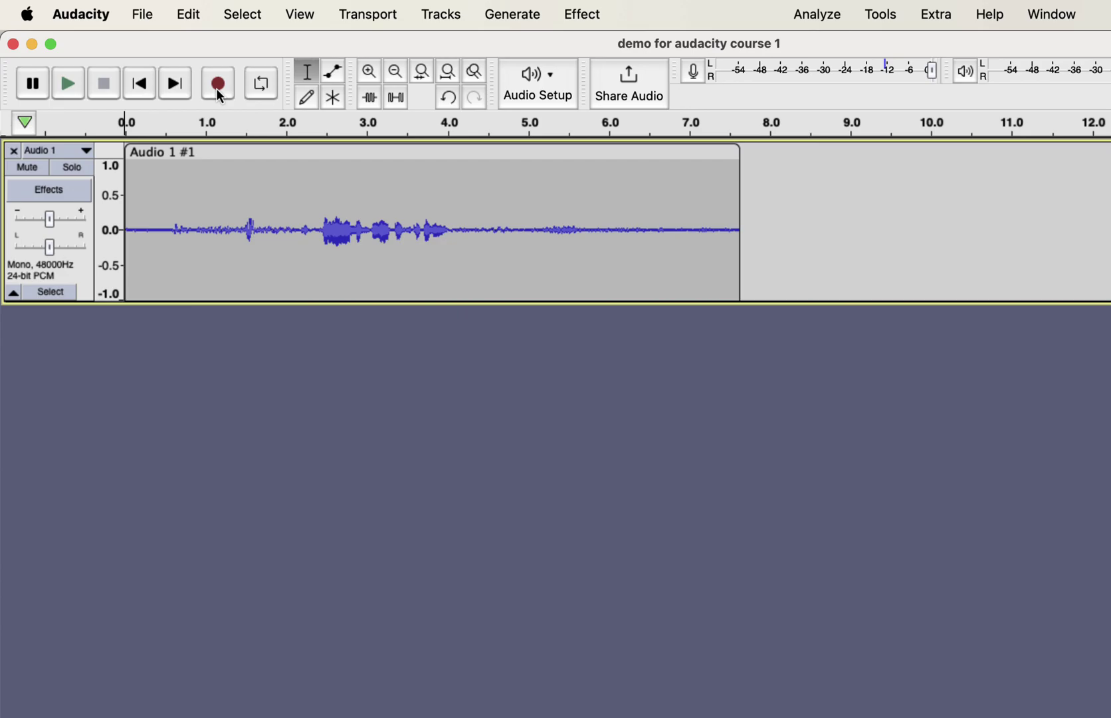
Step: Bring up Export Audio and switch the format to WAV (Microsoft), then back to MP3 Files
click(140, 16)
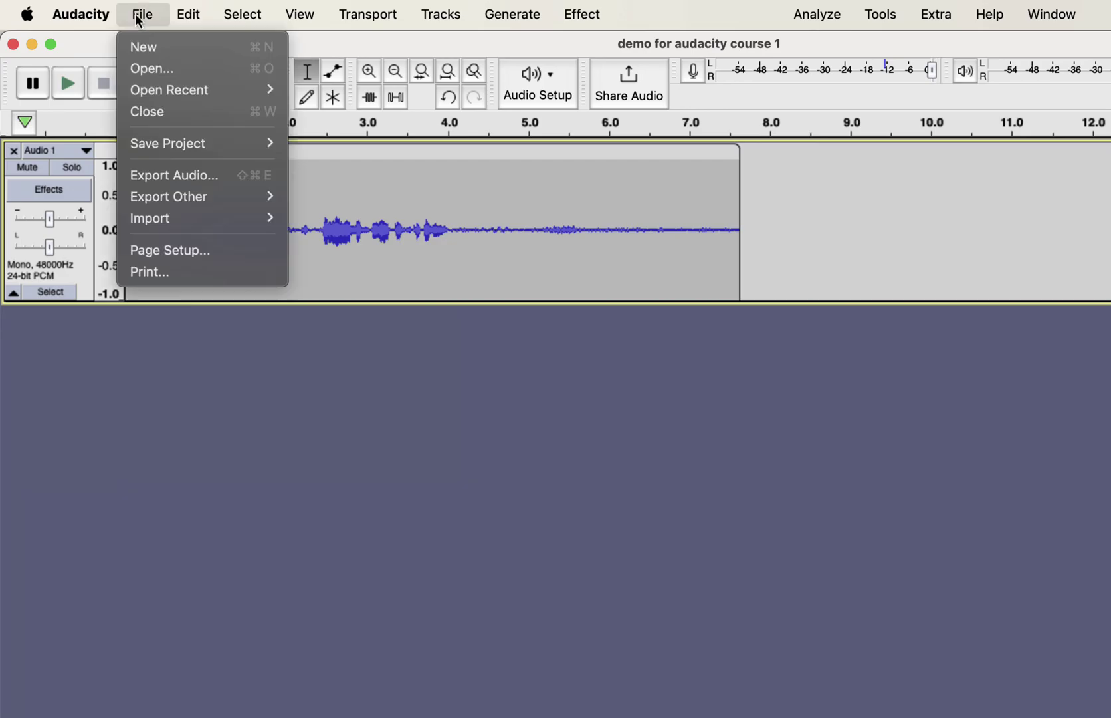
click(151, 174)
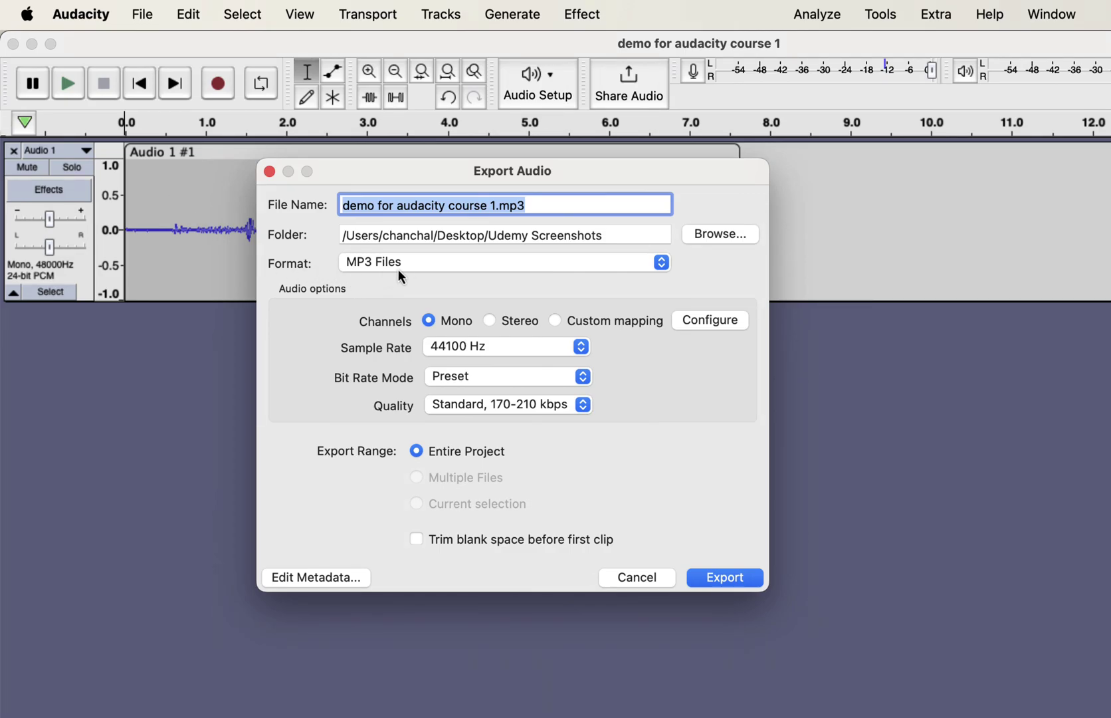
click(415, 267)
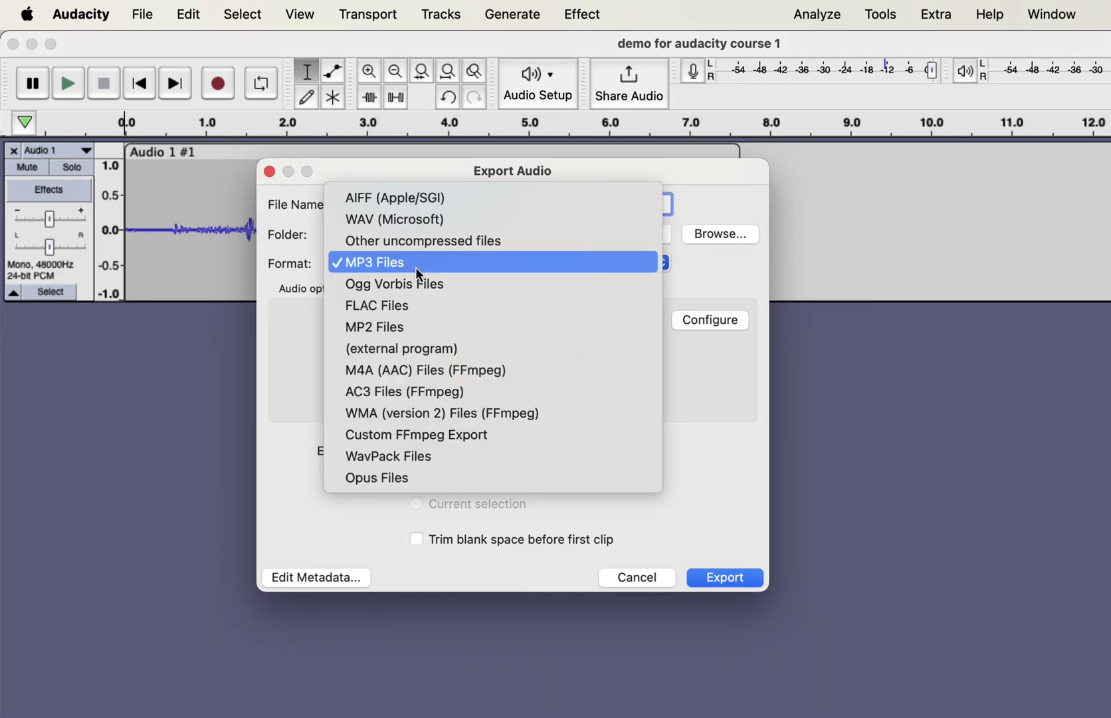
click(433, 228)
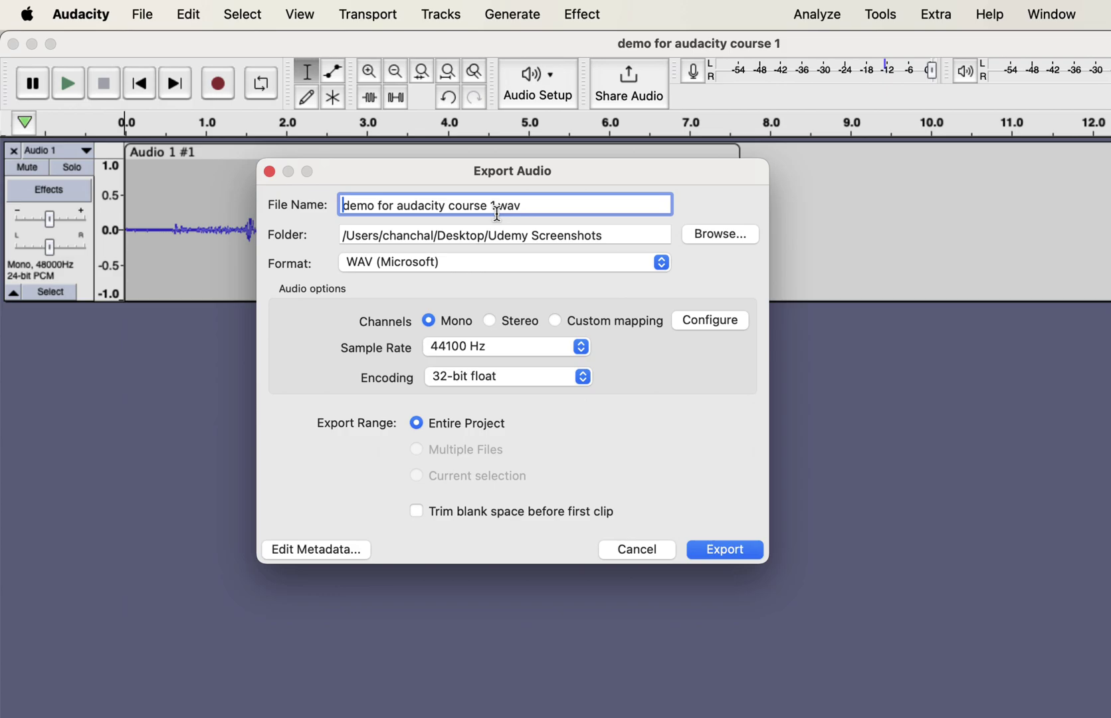
click(500, 261)
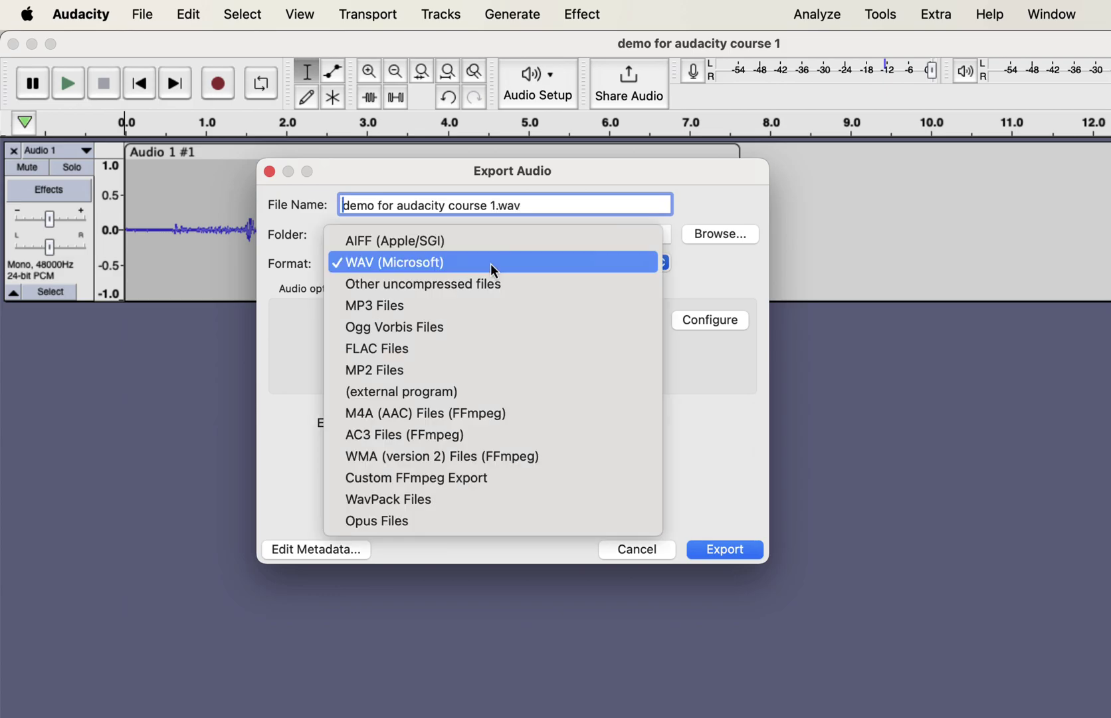
click(435, 306)
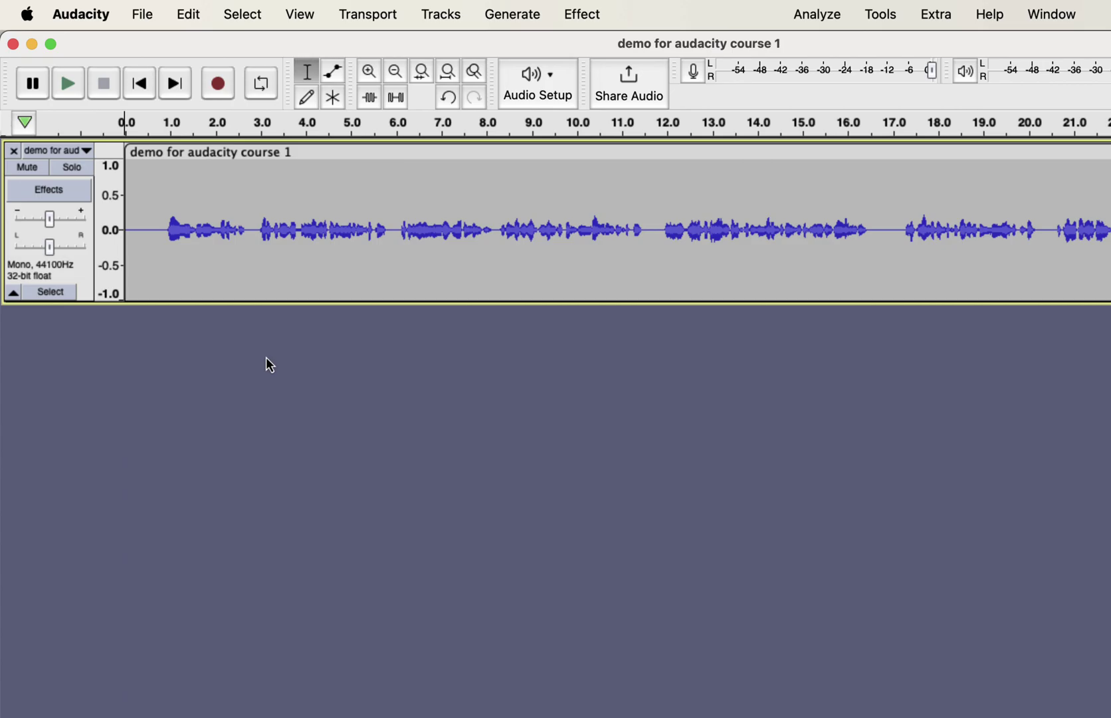
Step: Split the voice track at 6, about 12, 17 and 20.5 seconds into five clips
click(393, 216)
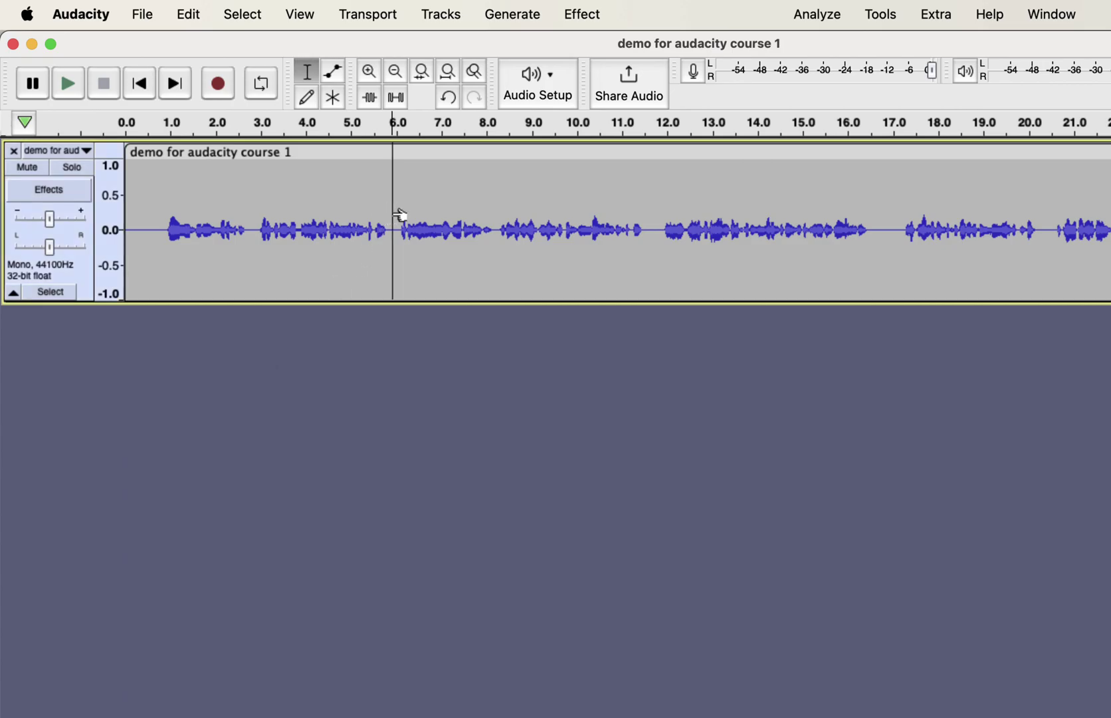
key(super+i)
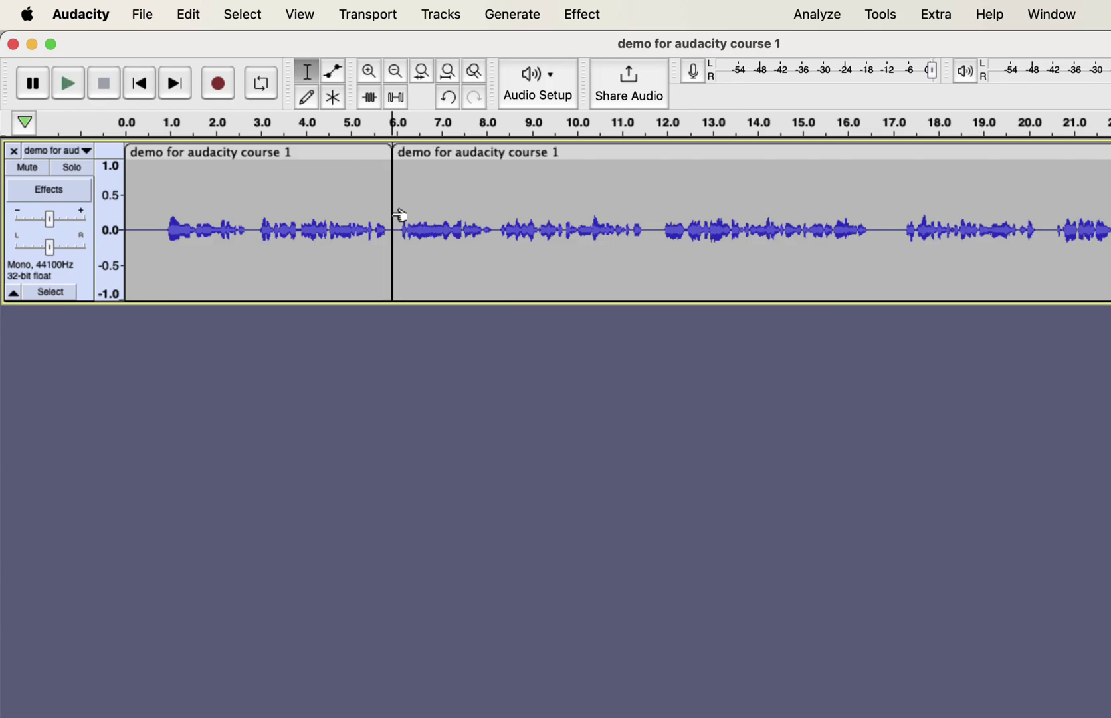
click(650, 233)
right_click(650, 234)
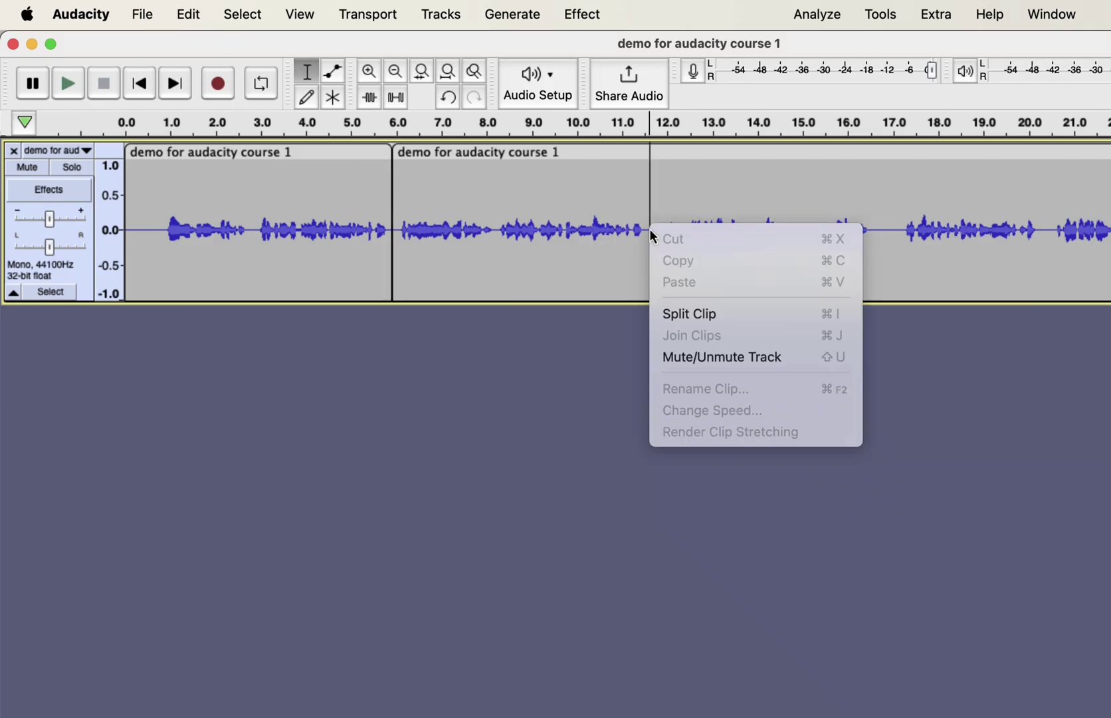
click(684, 313)
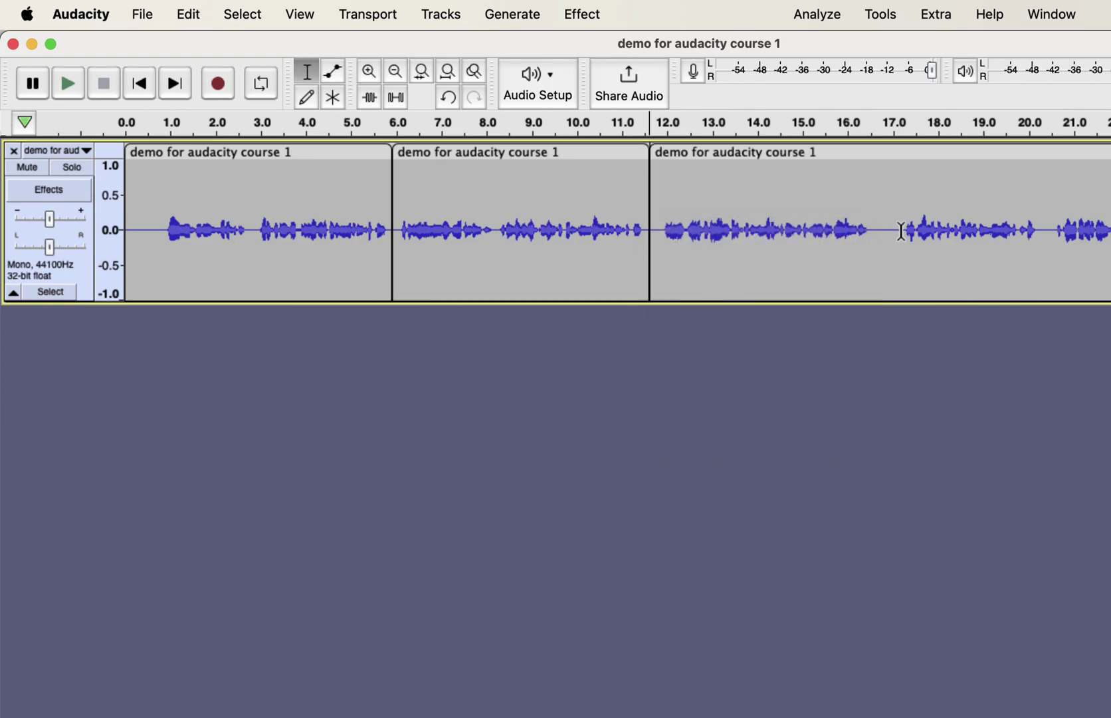
click(890, 227)
right_click(897, 226)
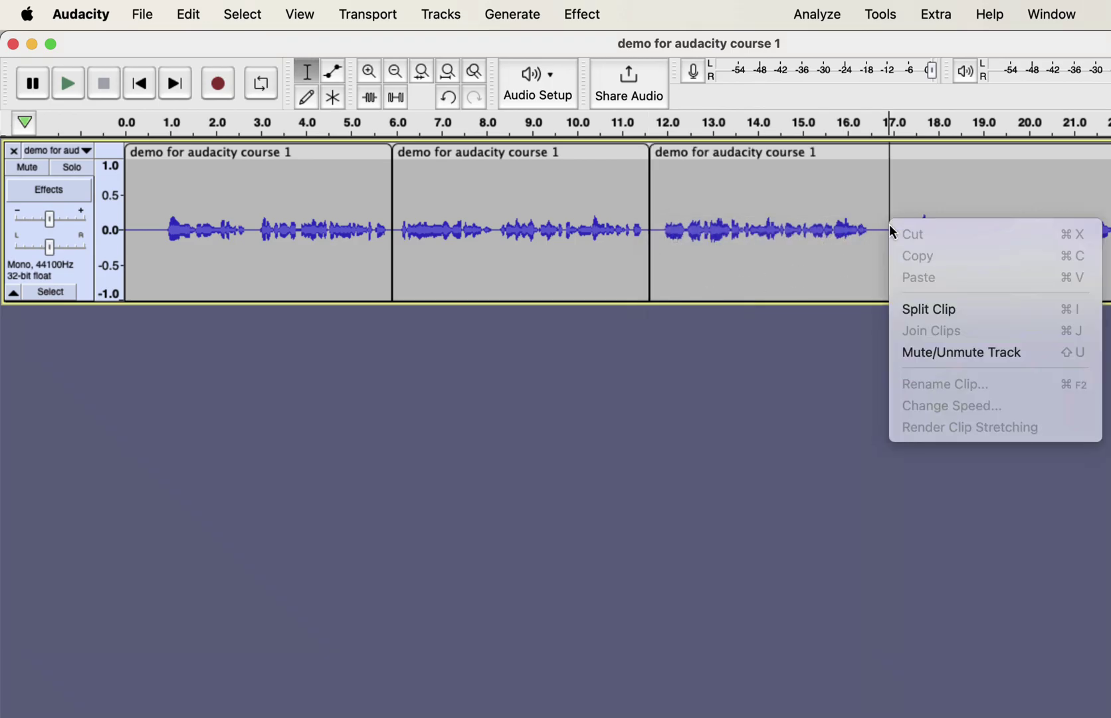
click(928, 309)
drag(697, 230, 863, 229)
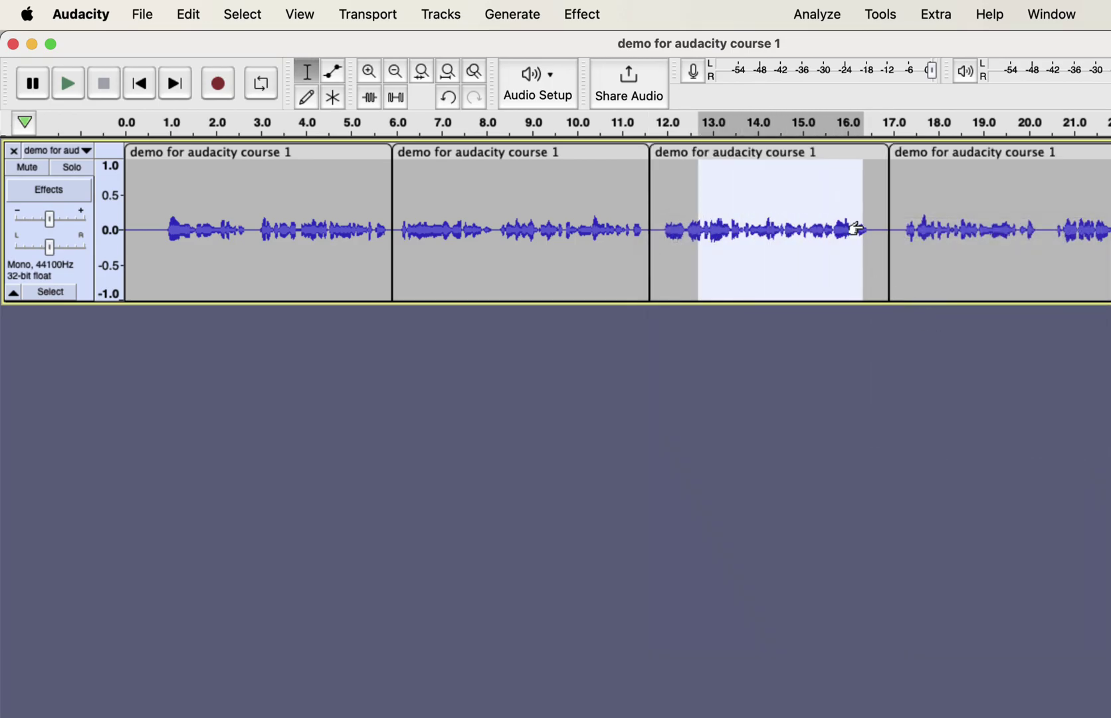
click(1050, 229)
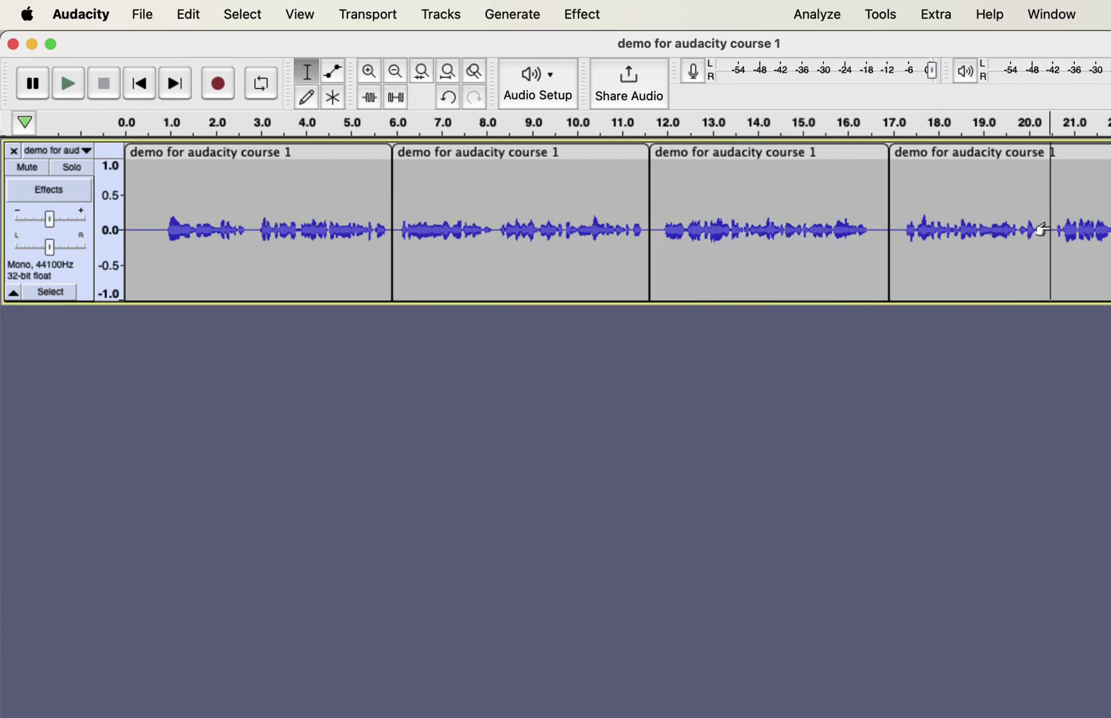
key(super+i)
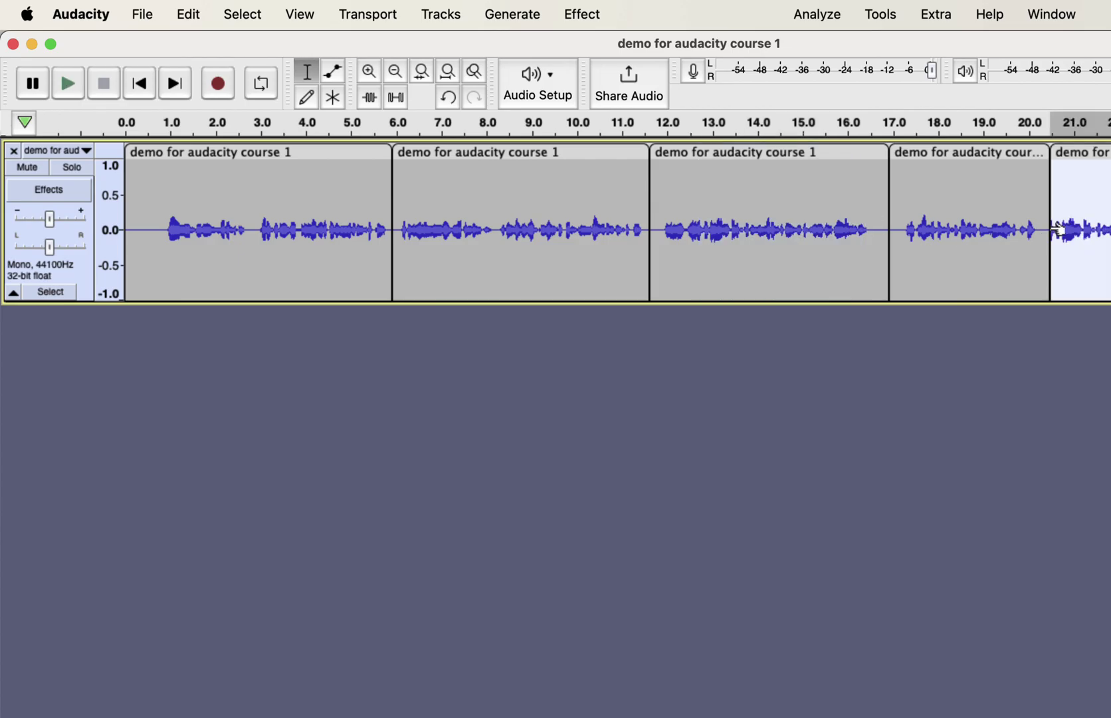
Step: Select every clip from 5 seconds to the end and join them into one clip
drag(1051, 199, 351, 199)
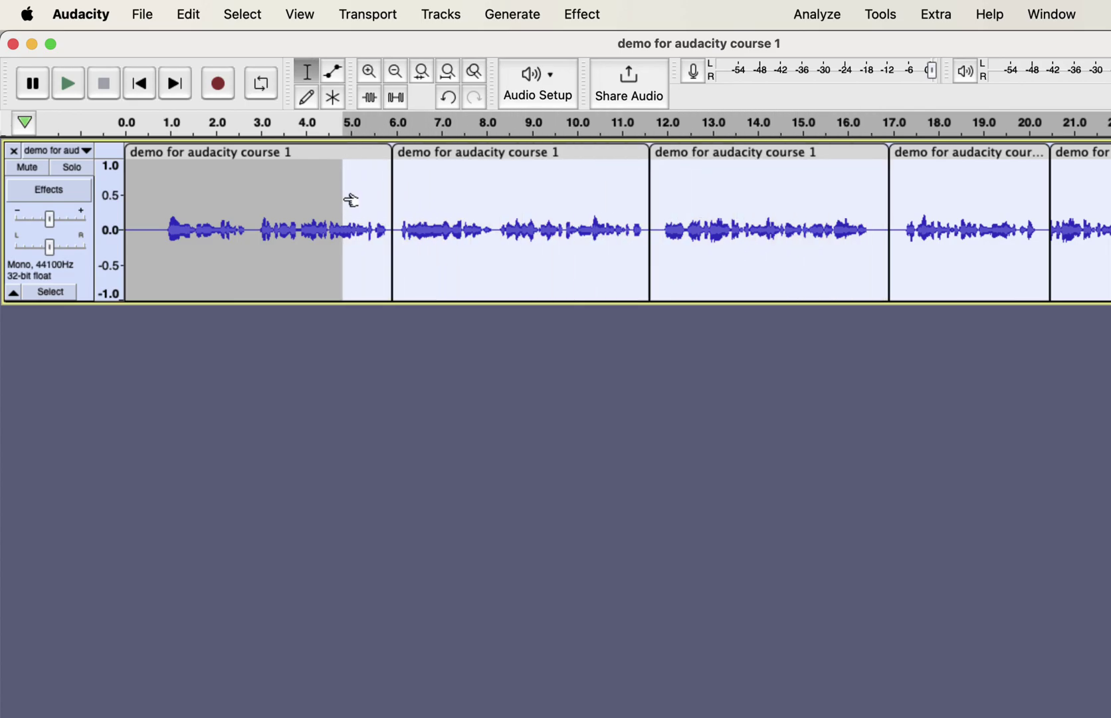
right_click(347, 199)
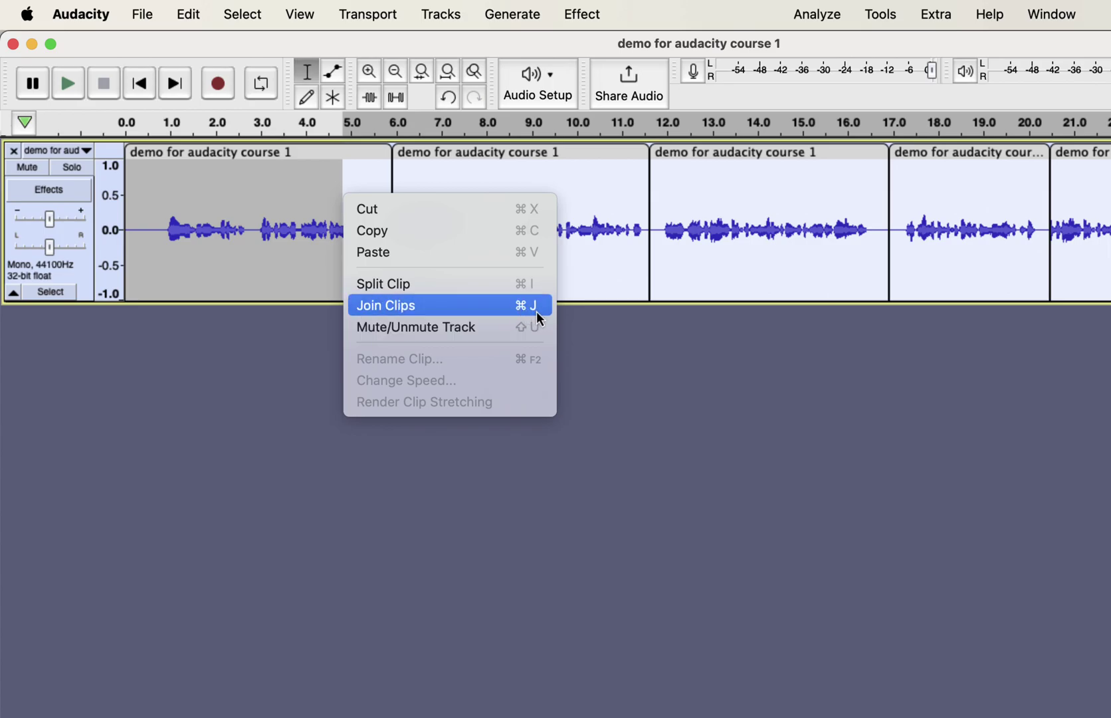
click(589, 334)
key(super+j)
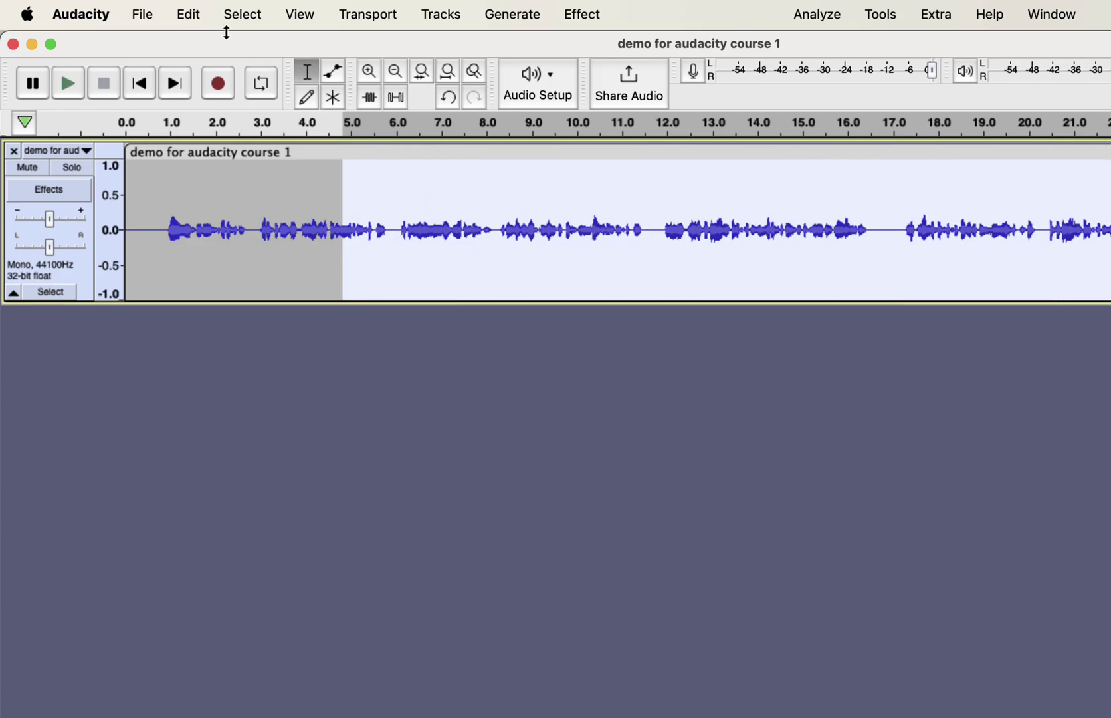
Step: Choose an entry from the Edit > Audio Clips submenu
click(183, 11)
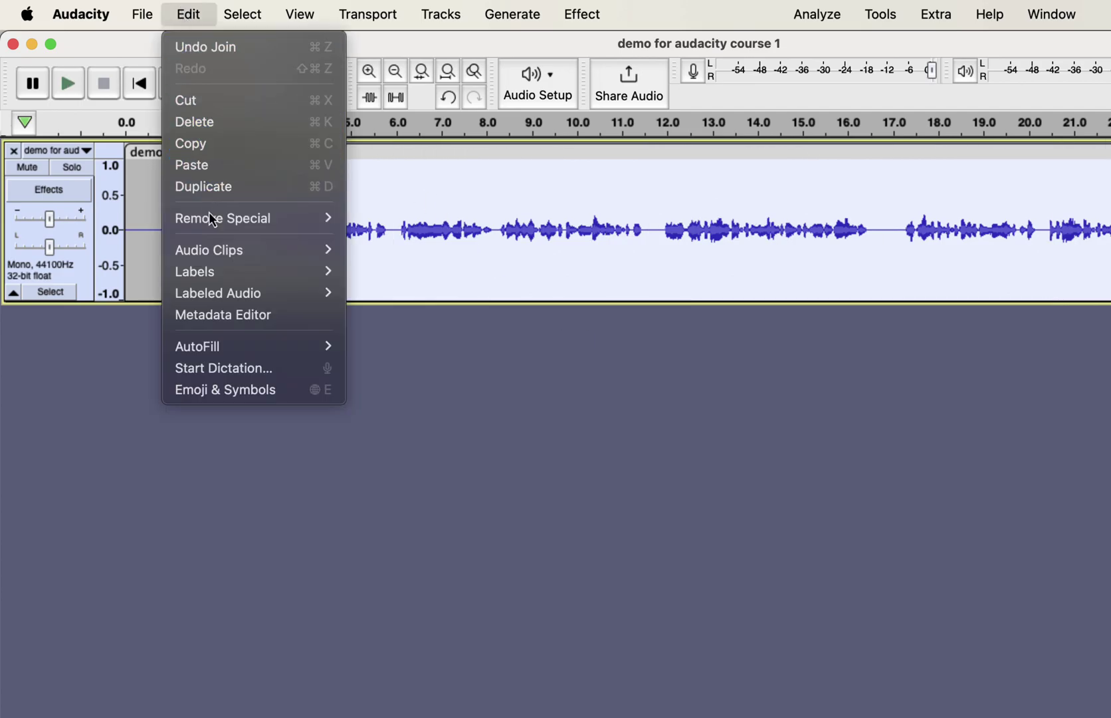
mouse_move(217, 251)
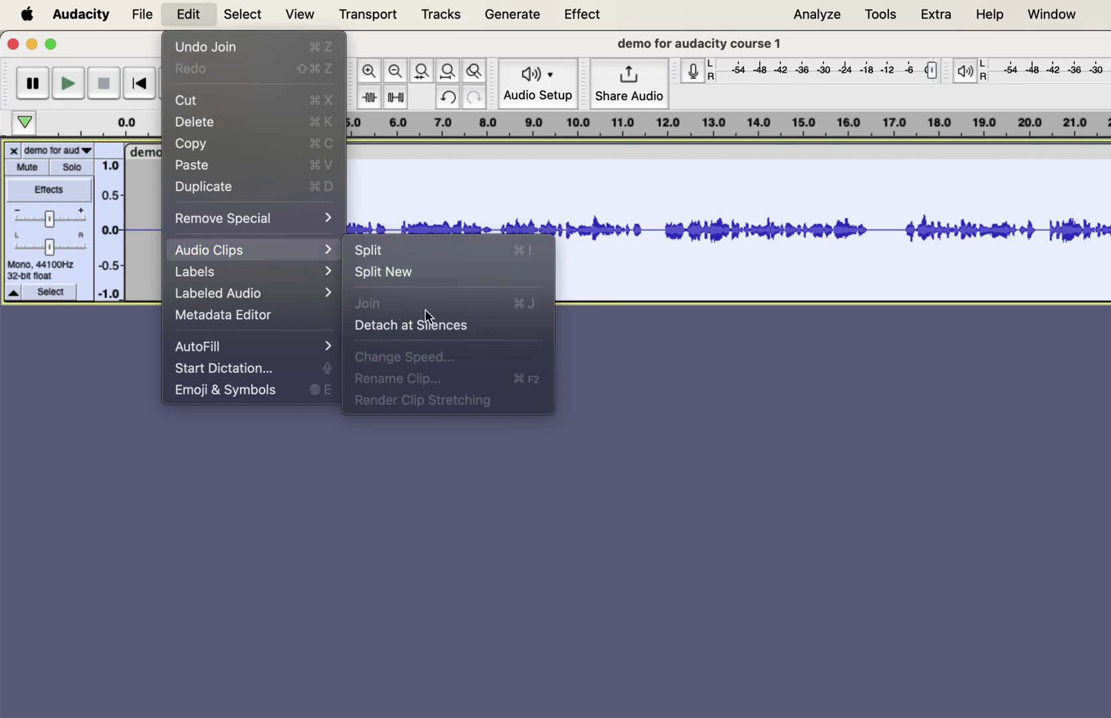
click(535, 321)
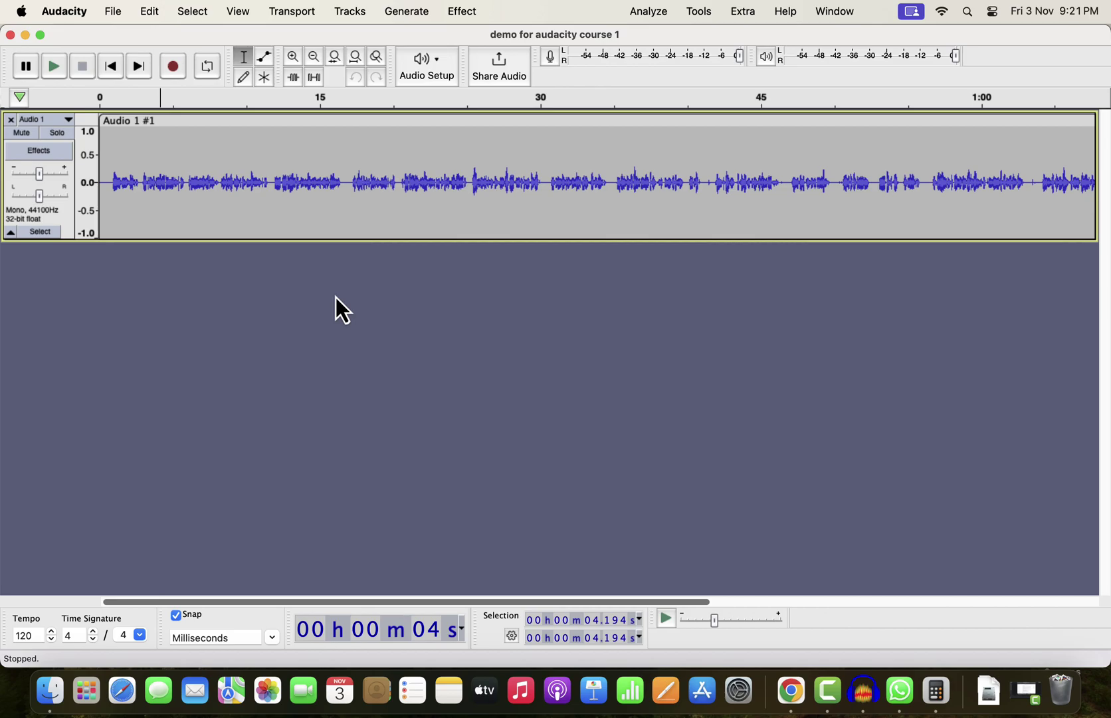
Step: Duplicate the whole raw voice track with Cmd+D
double_click(324, 200)
key(super+d)
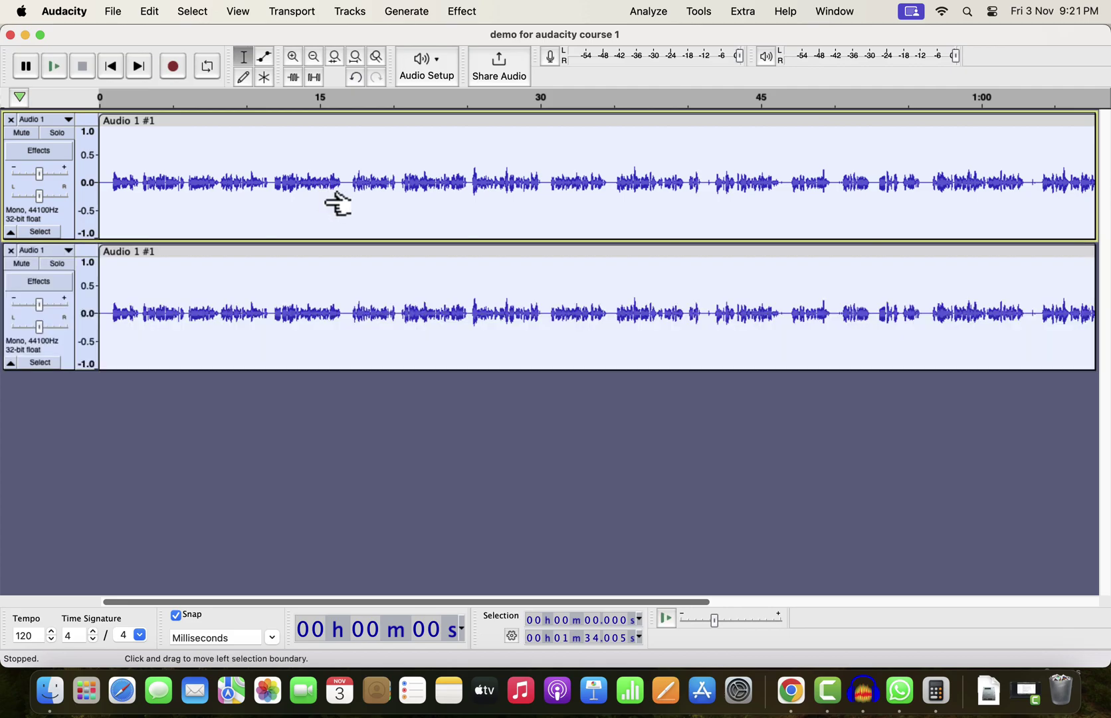
click(324, 199)
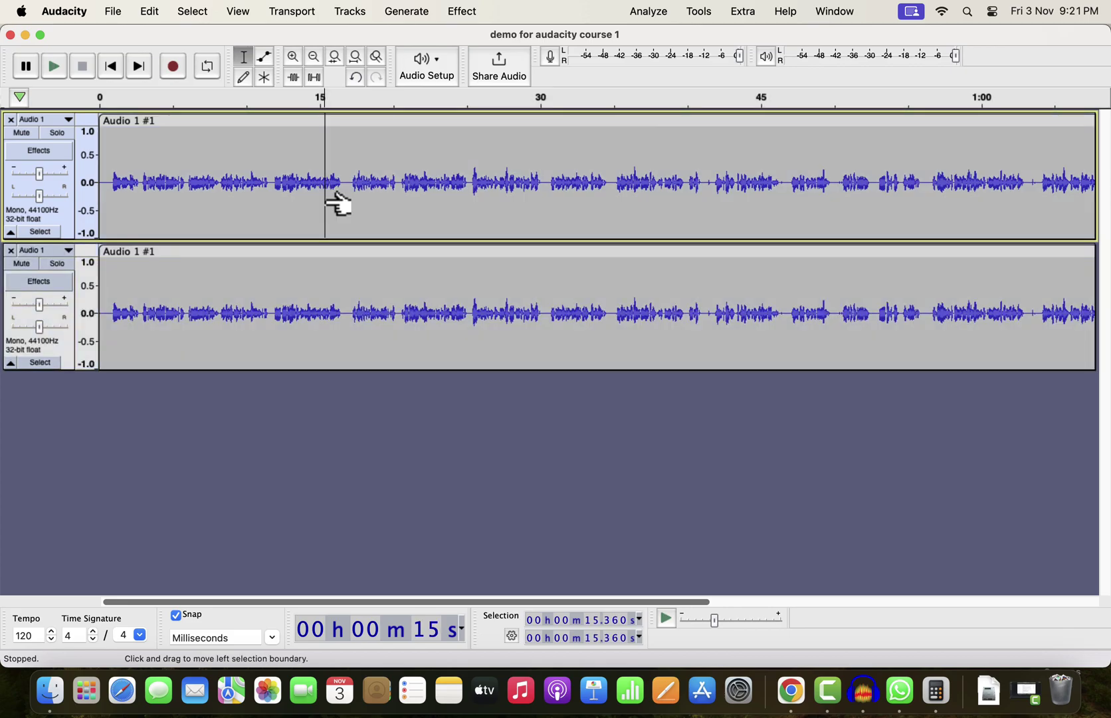
Step: Solo the top track, select its whole clip, and bring up Tools > Apply Macro
click(58, 133)
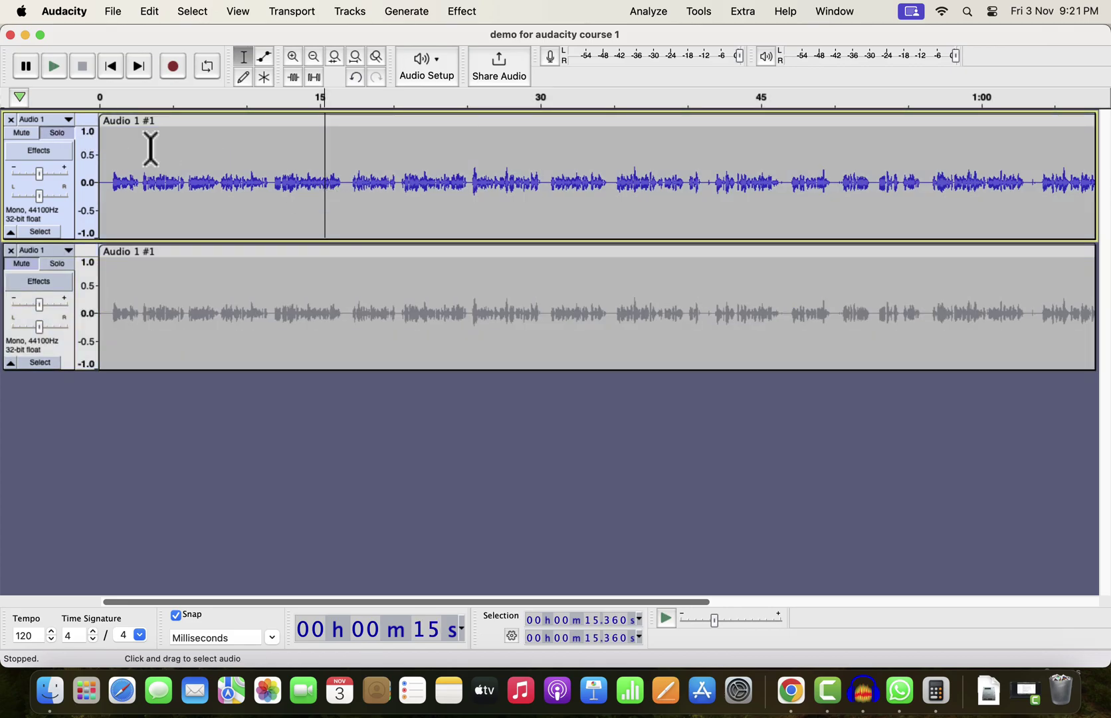
double_click(268, 173)
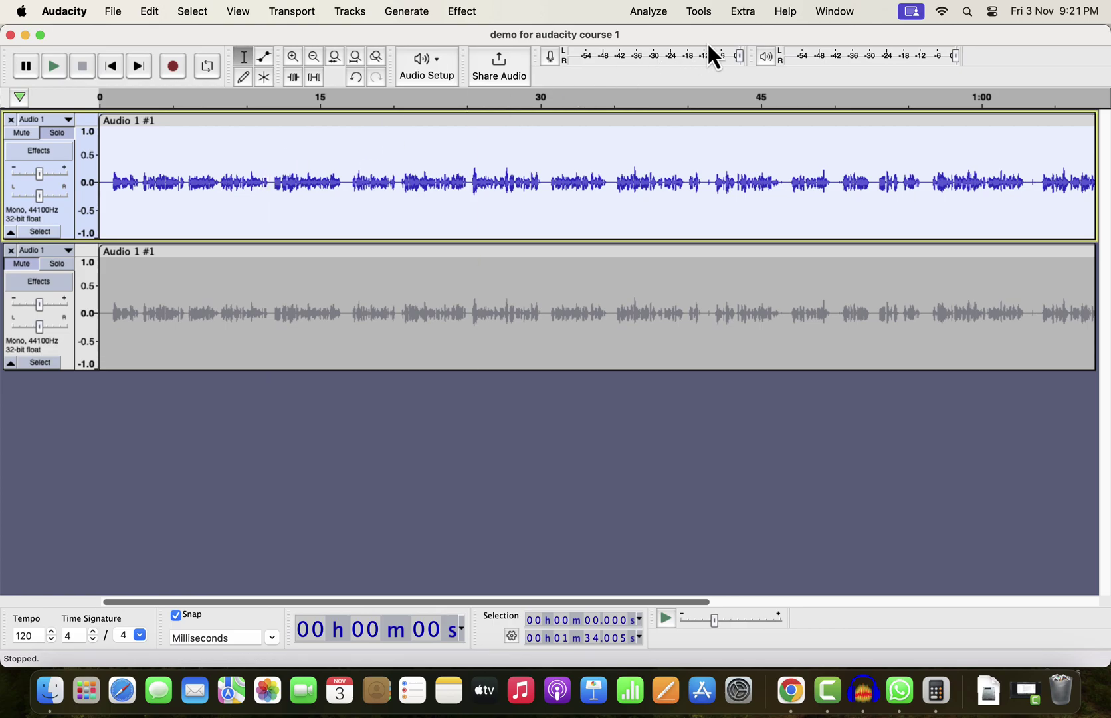
click(699, 12)
mouse_move(699, 90)
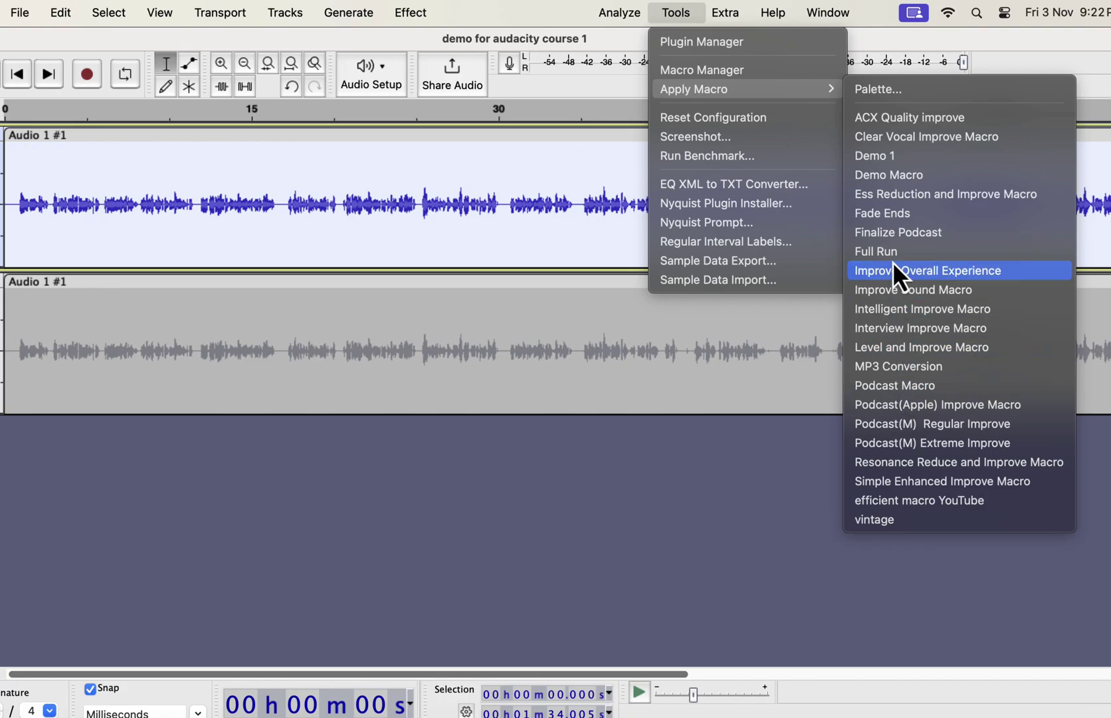
Step: Apply the Clear Vocal Improve Macro to the top track, then play the original bottom track
click(889, 139)
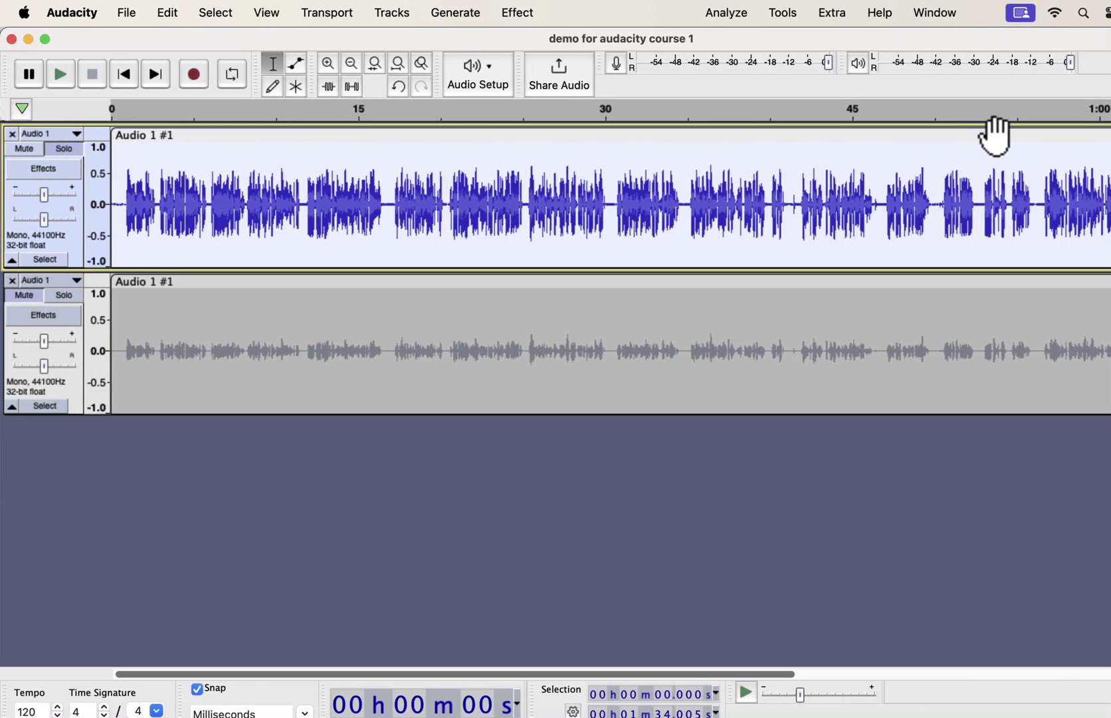
click(69, 303)
key(space)
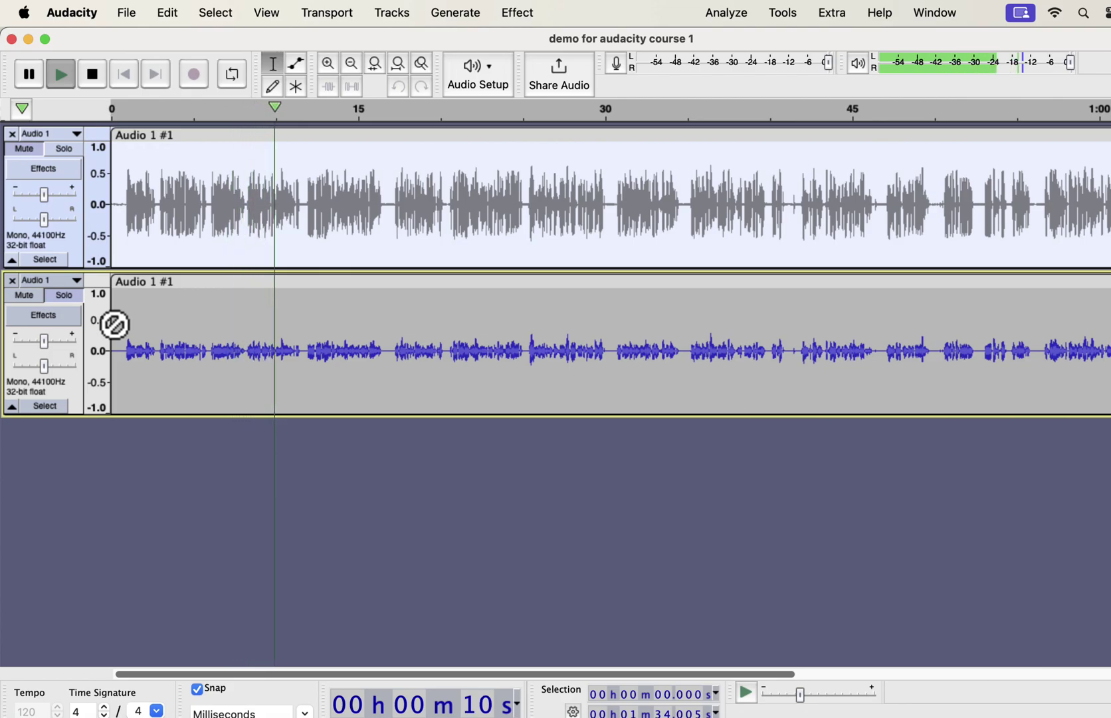
key(space)
Step: Play back while switching Solo between the enhanced top track and the original to compare
click(69, 149)
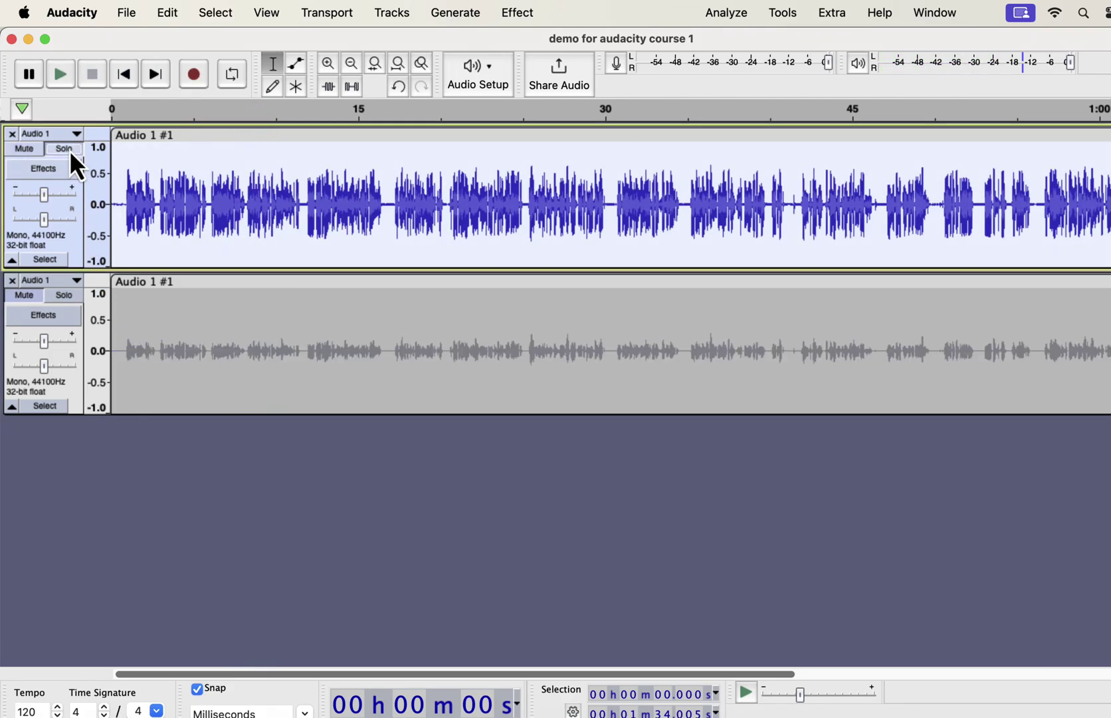
key(space)
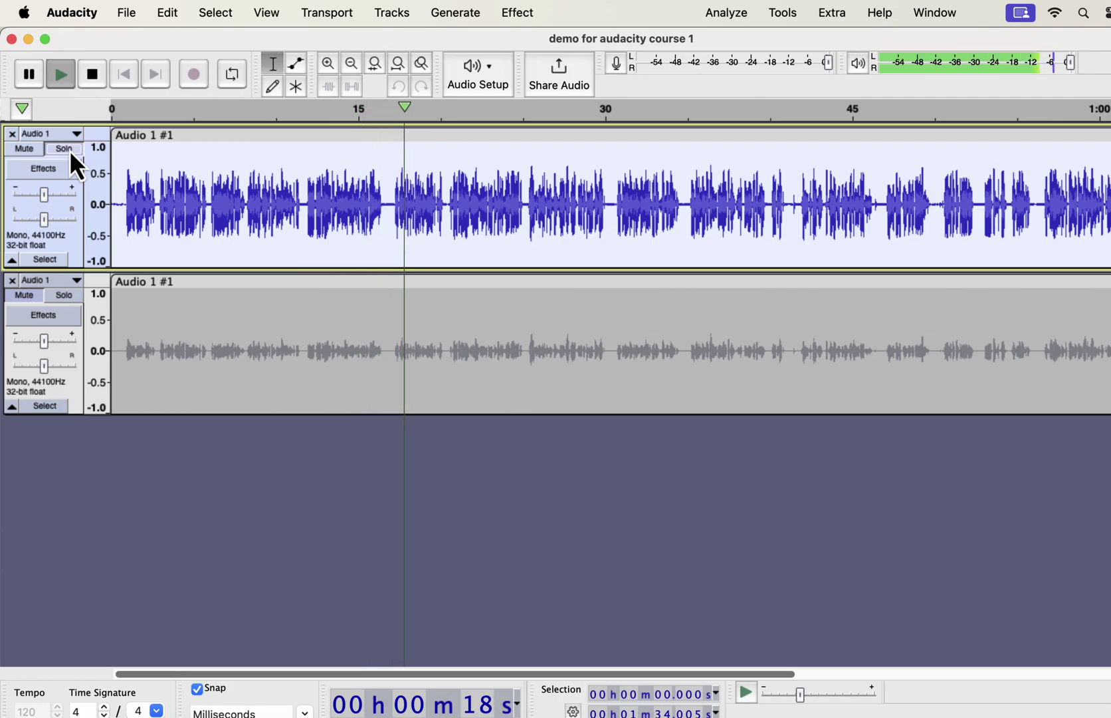
click(63, 295)
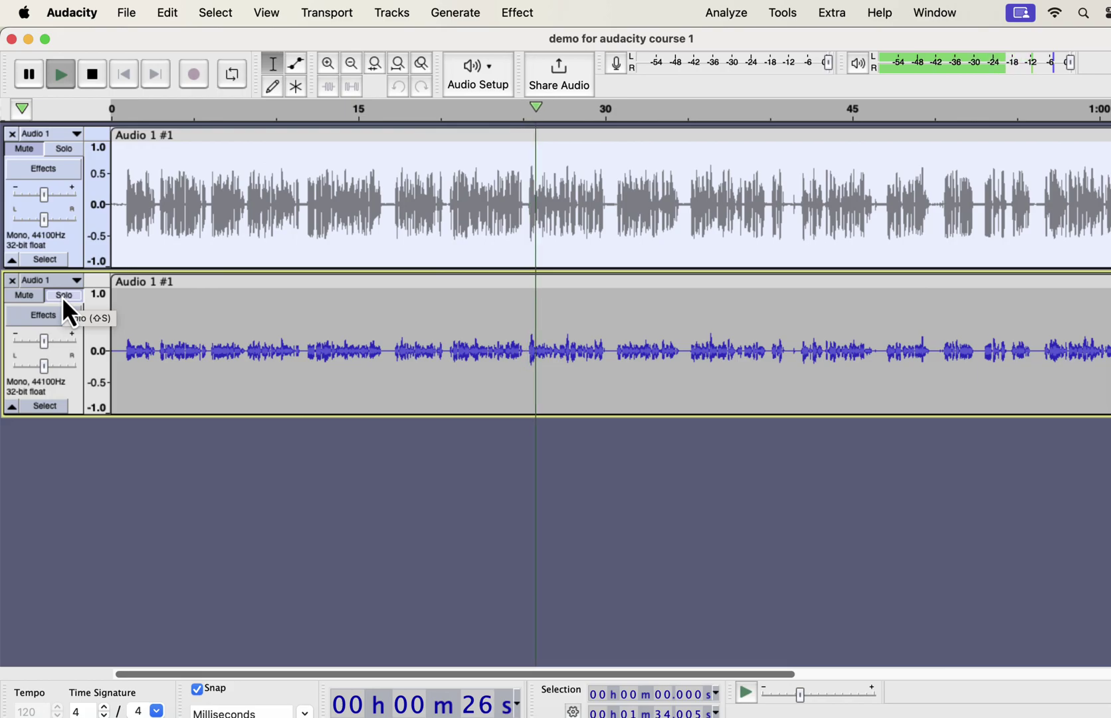
click(69, 151)
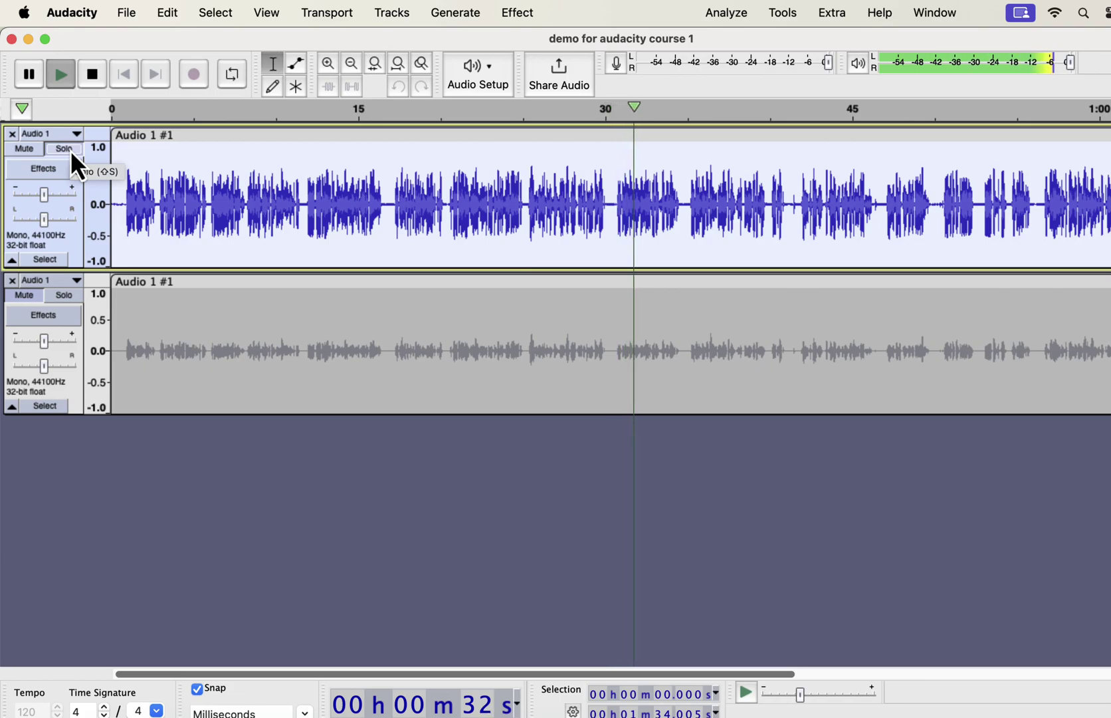
key(space)
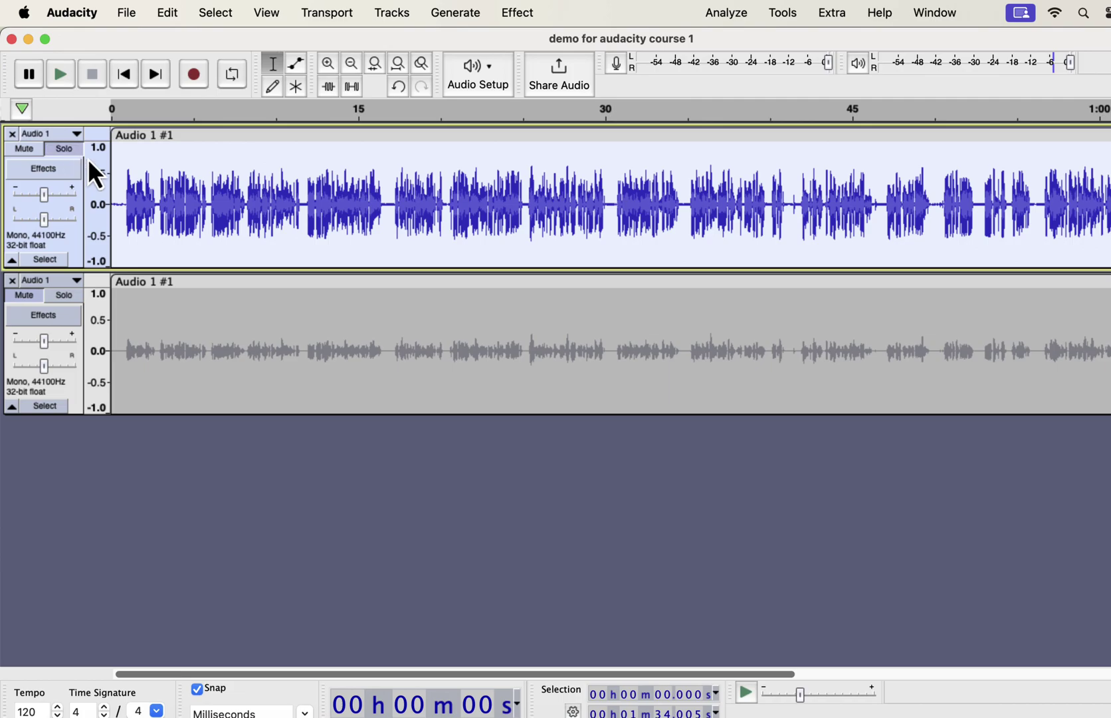
Step: Open the Macro Manager's import browser at Desktop > Macros and EQs > Macros
click(771, 20)
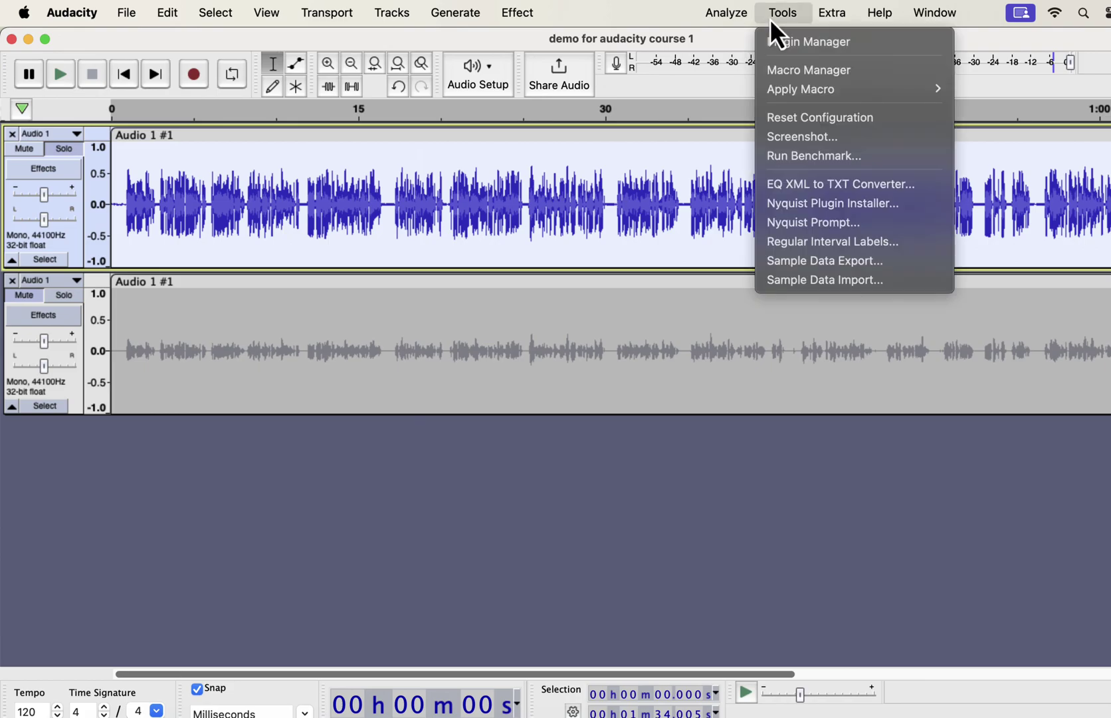
click(776, 69)
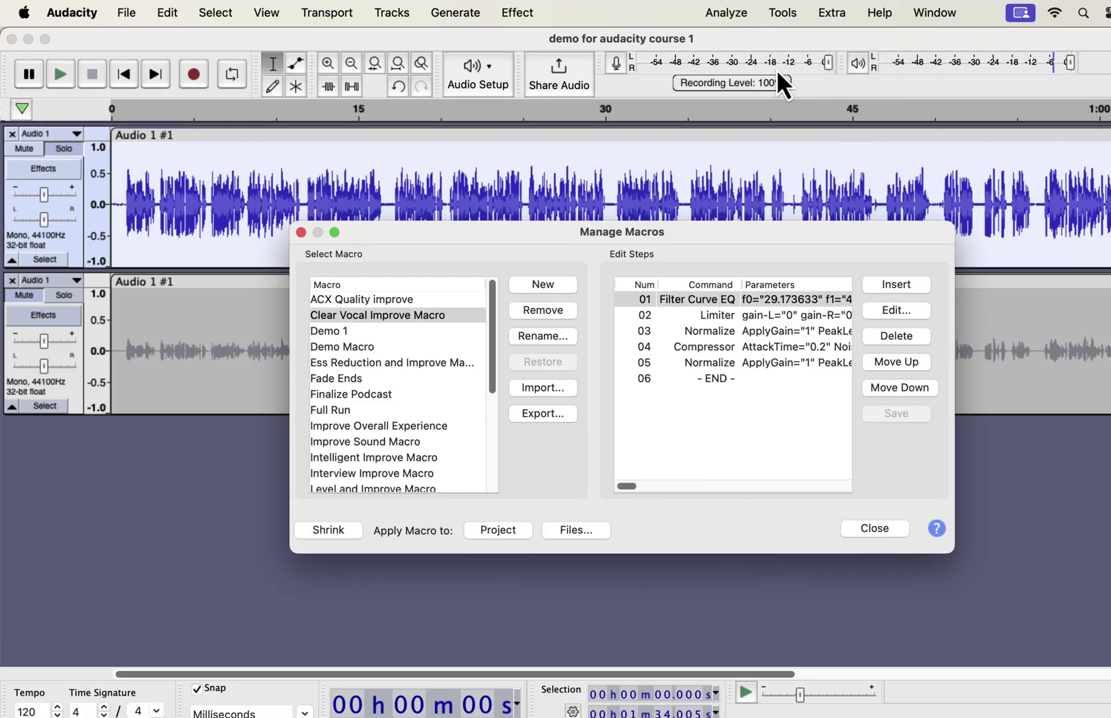
click(531, 392)
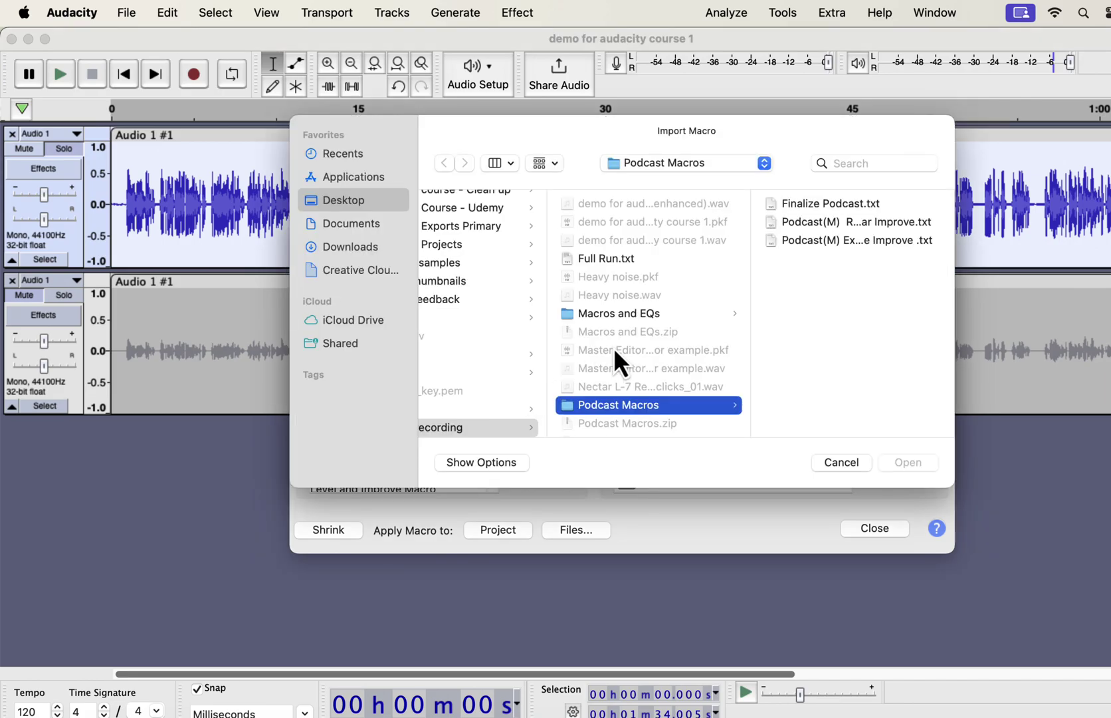
click(638, 315)
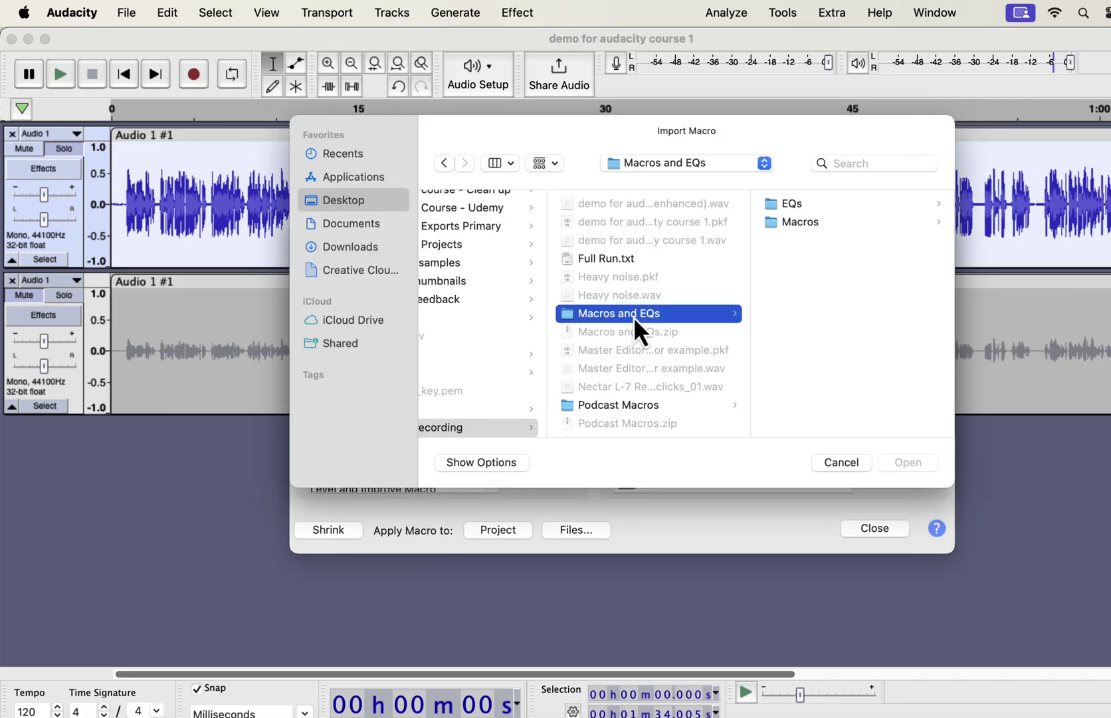
click(819, 228)
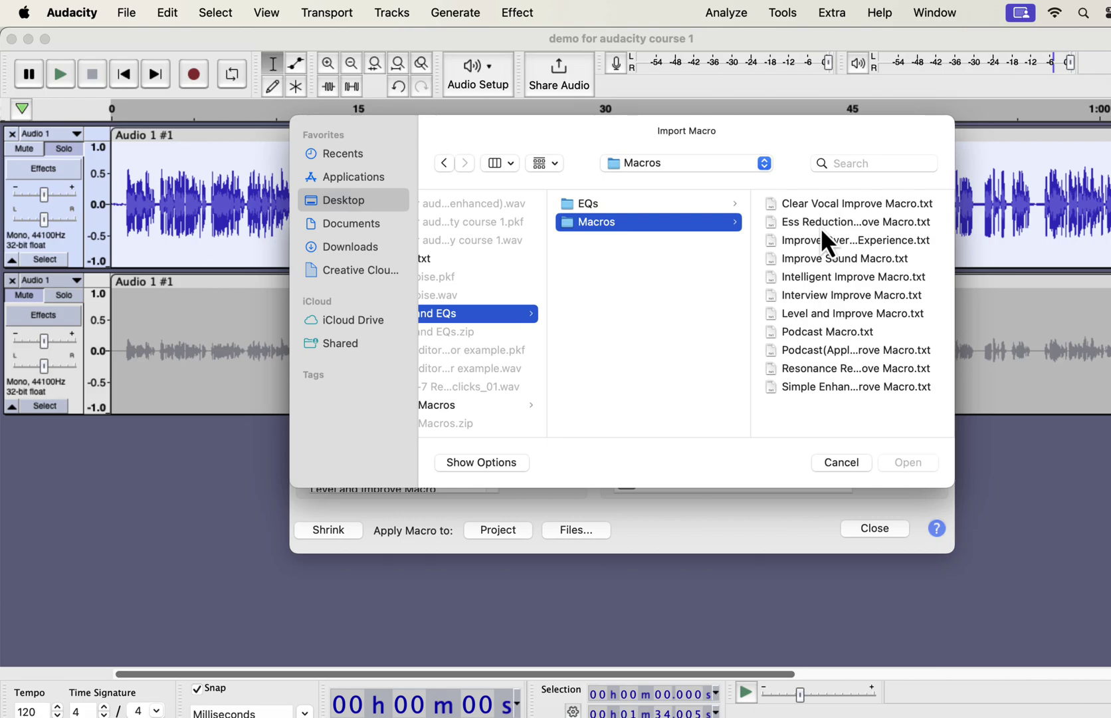
Step: Preview the six macro files, Clear Vocal Improve through Podcast Macro, then cancel without importing
click(820, 204)
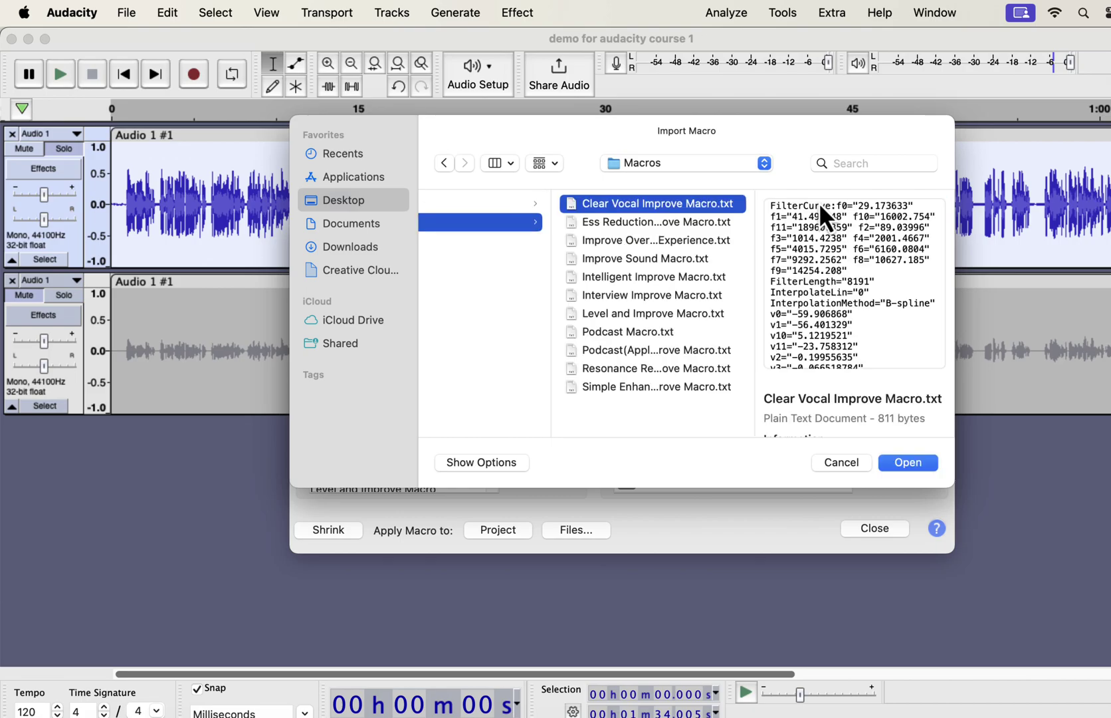
click(730, 227)
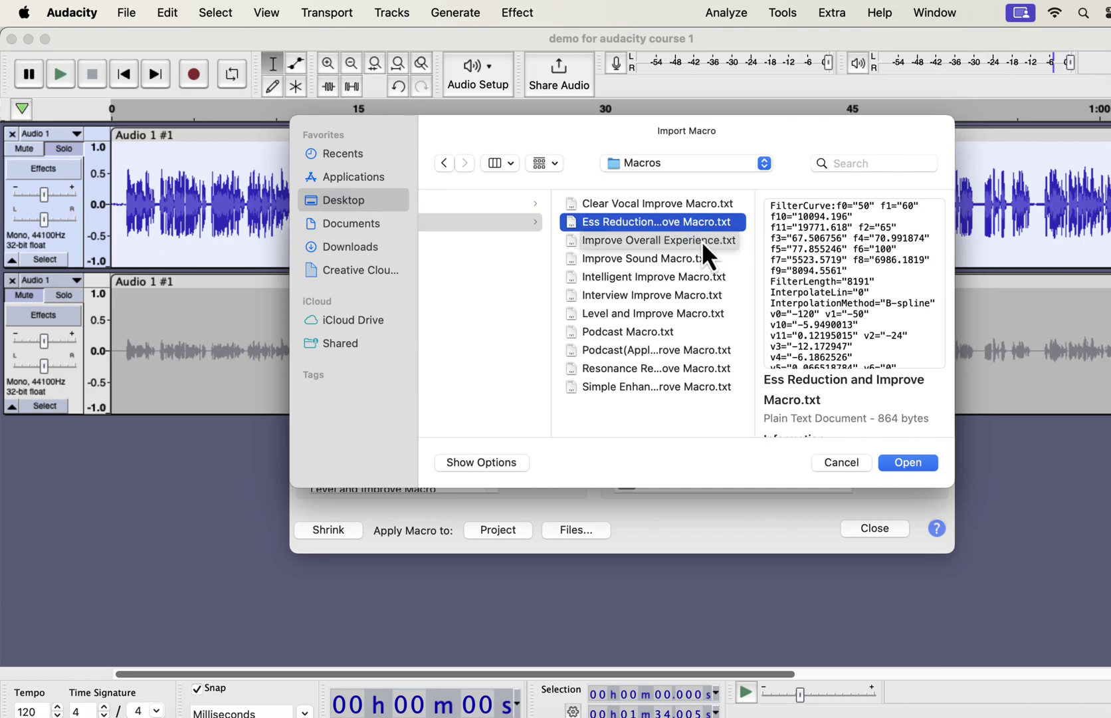
click(702, 242)
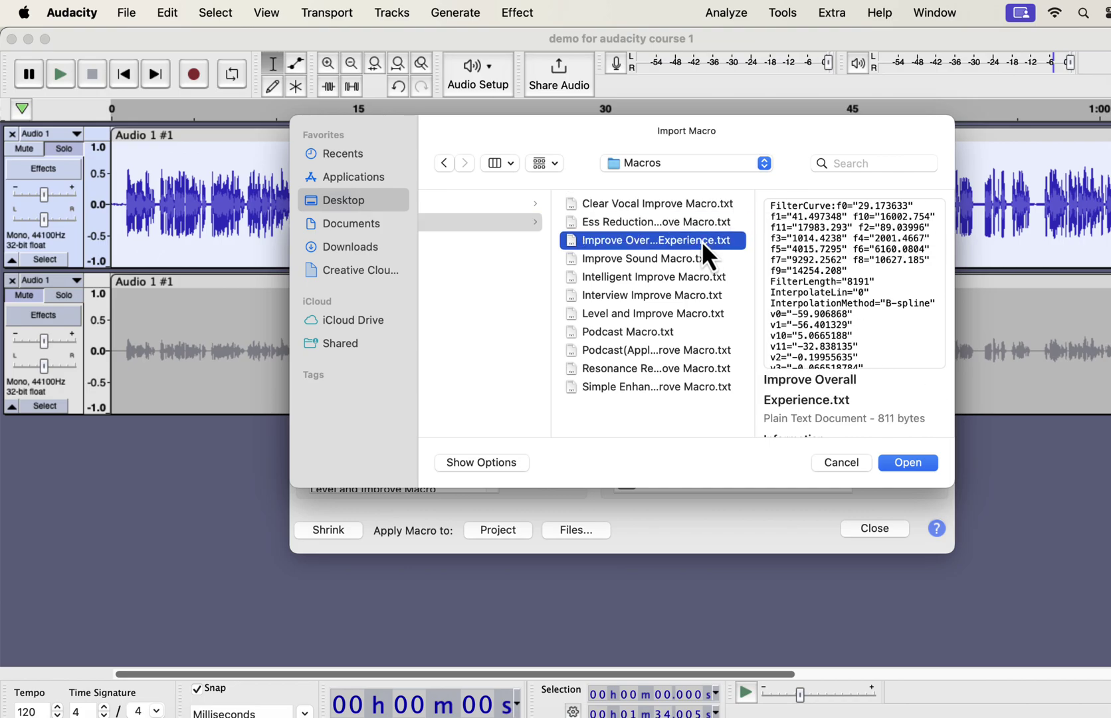
click(658, 262)
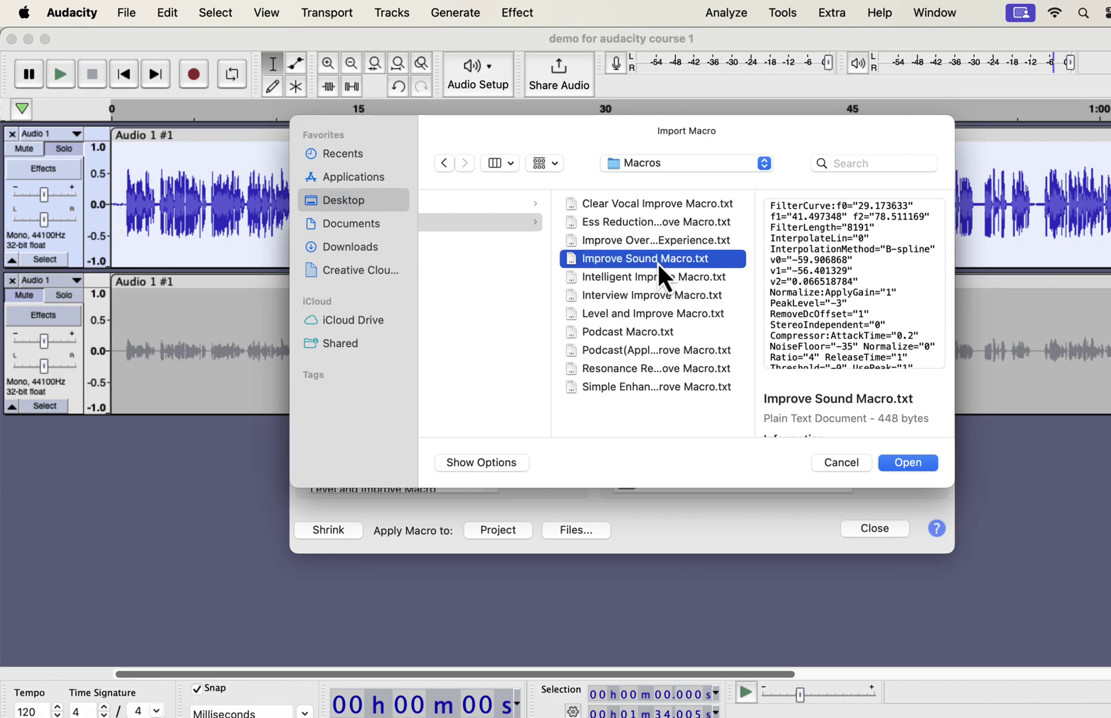
click(678, 306)
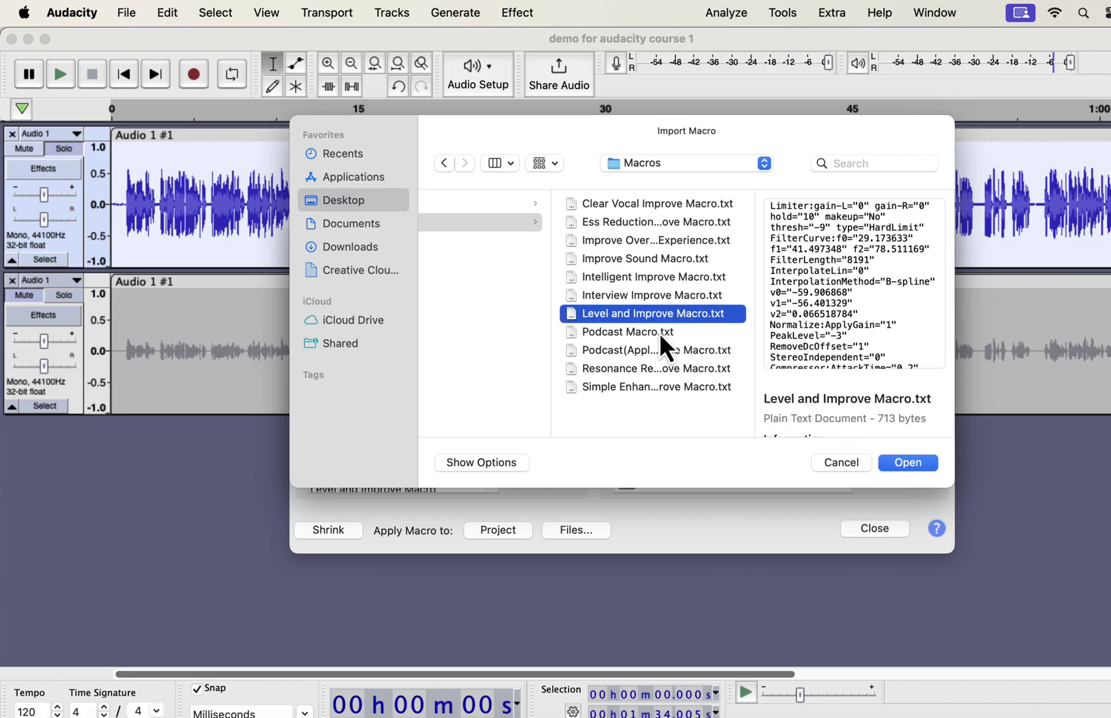
click(665, 332)
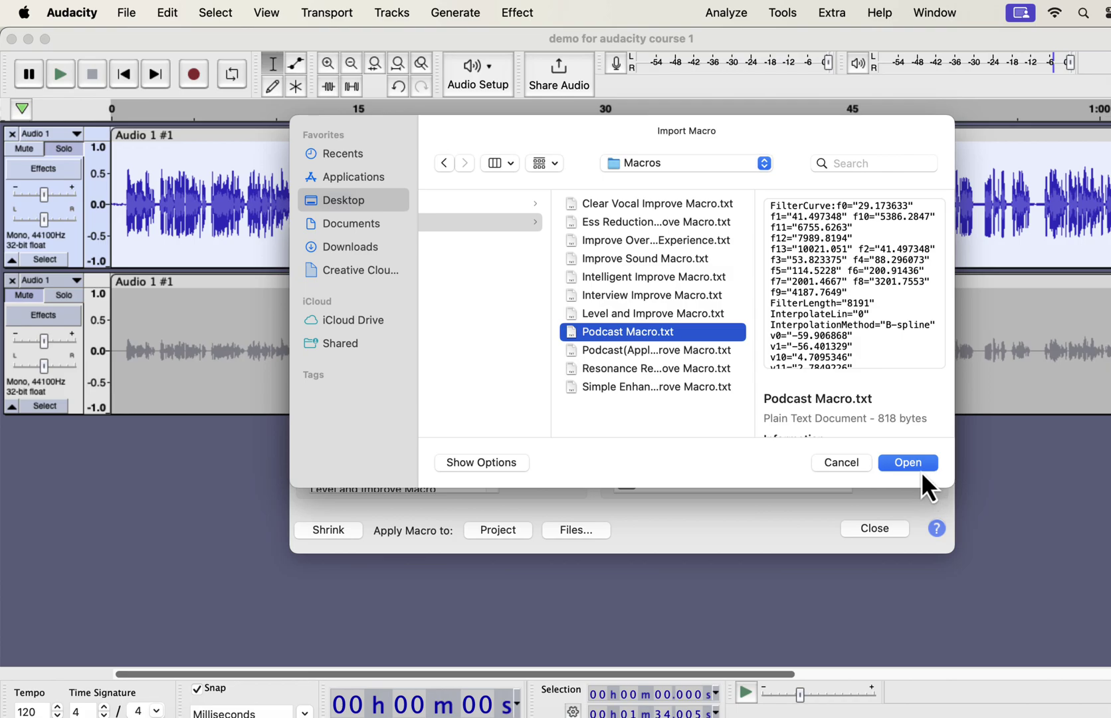
click(852, 467)
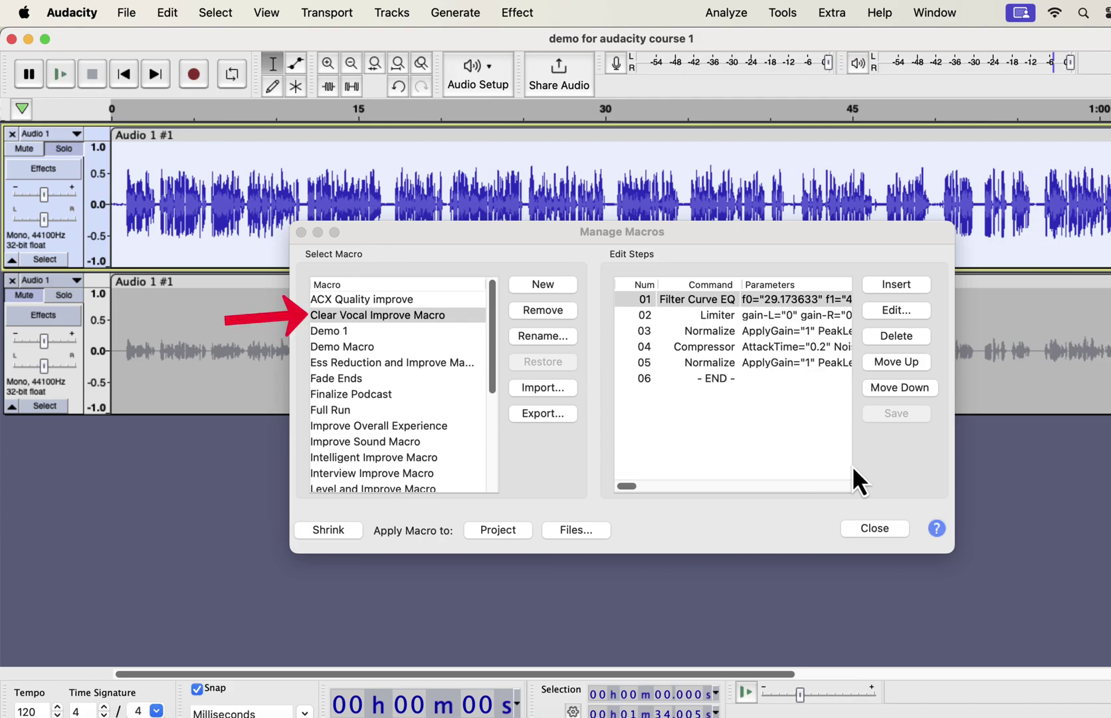
Step: Switch to Chrome's $19 EQs and Macro Pack page and scroll down its description
key(super+Tab)
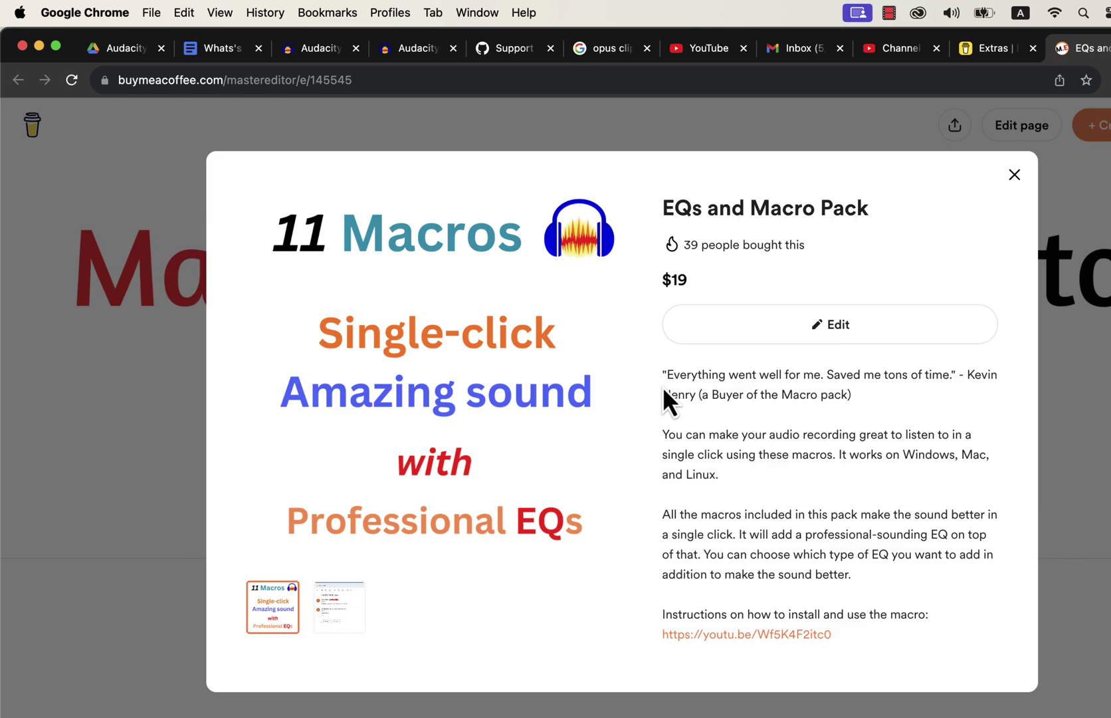
scroll(663, 386, down, 3)
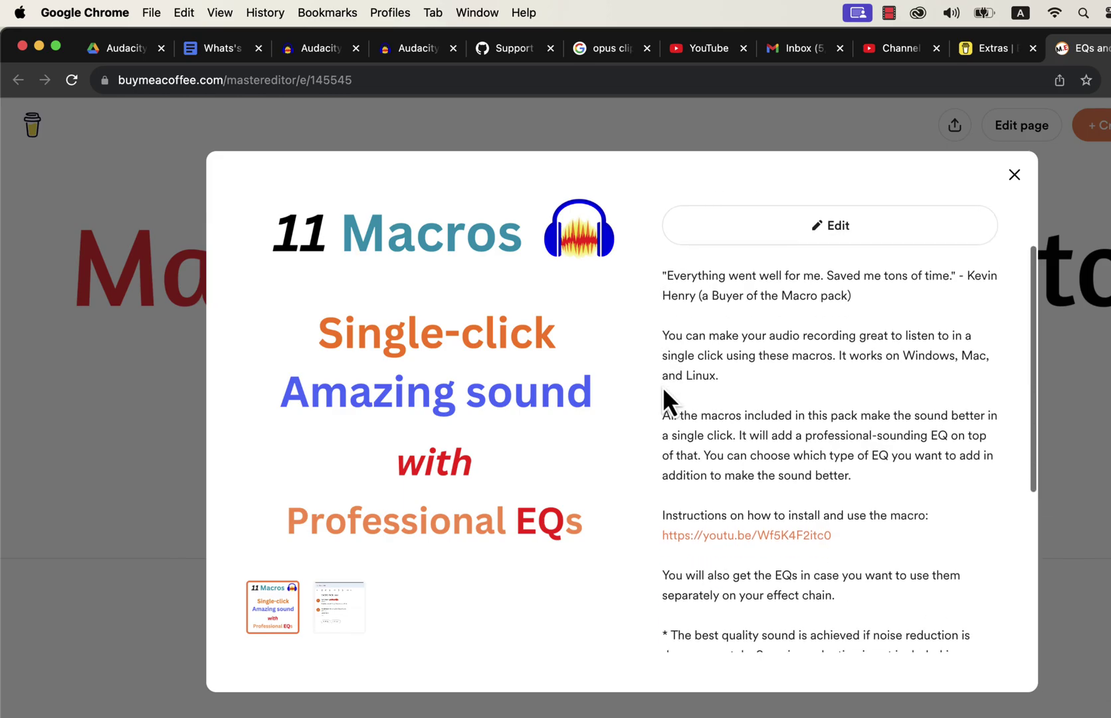